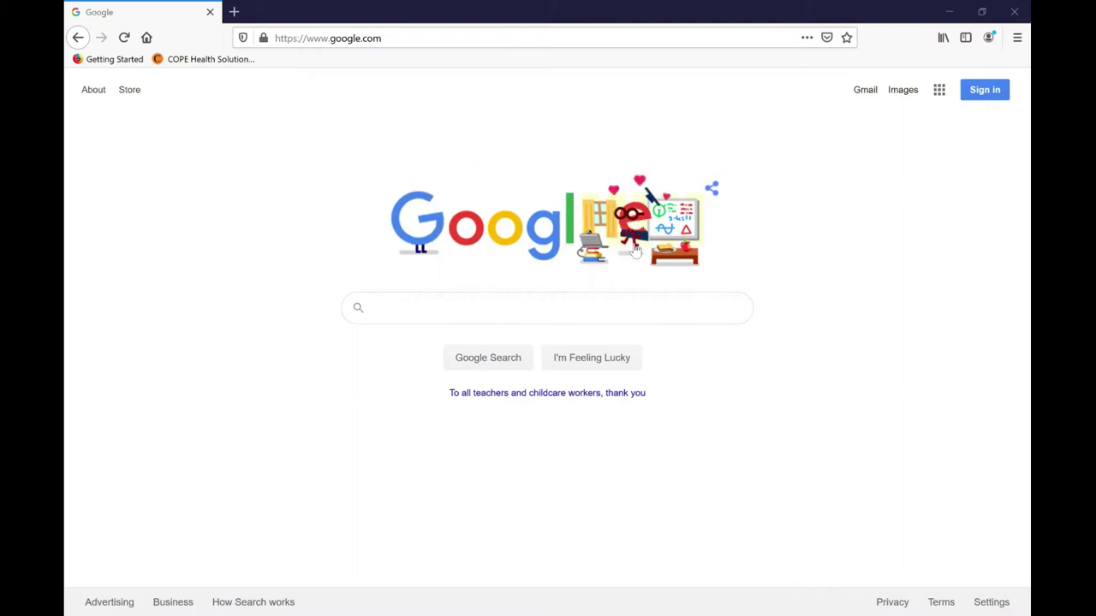
Google 'cpp dpr' and open the 'DPR & TCR - Cal Poly Pomona' result.
click(629, 300)
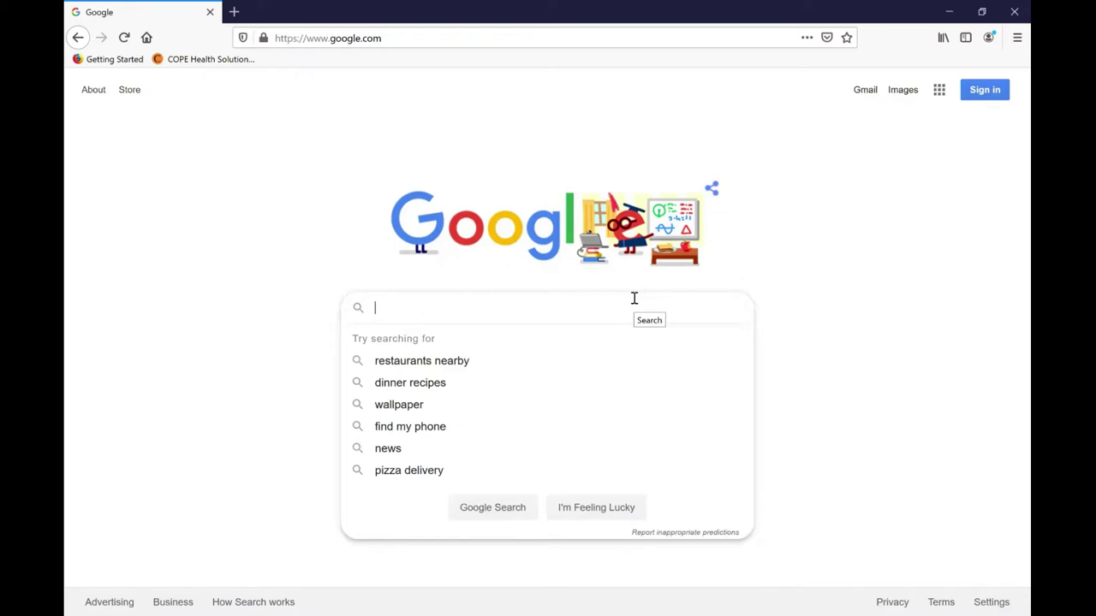
text(cpp d)
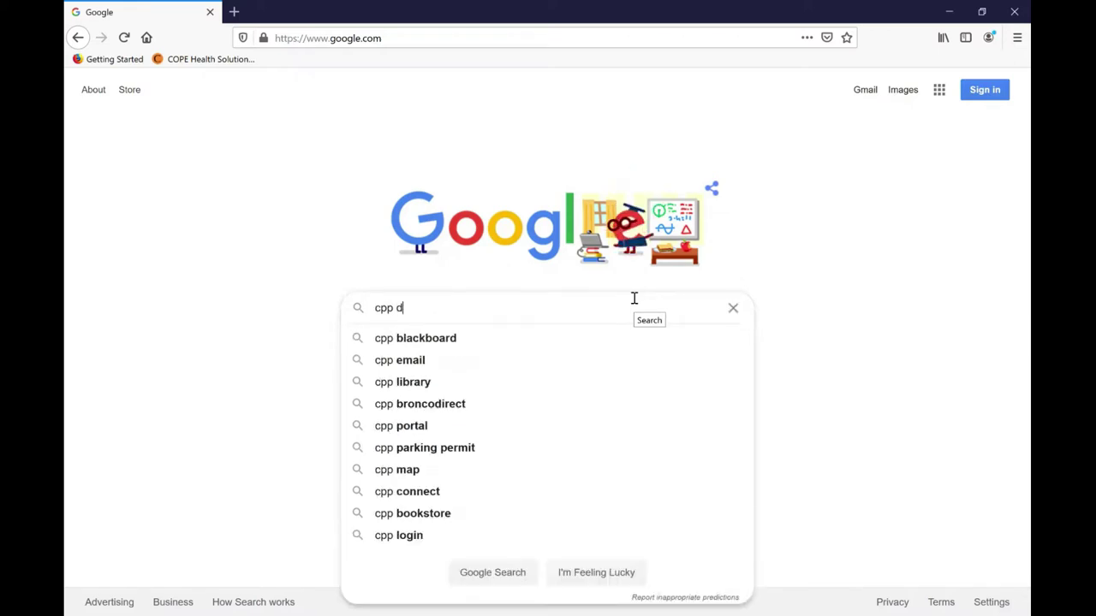
text(pr)
key(Return)
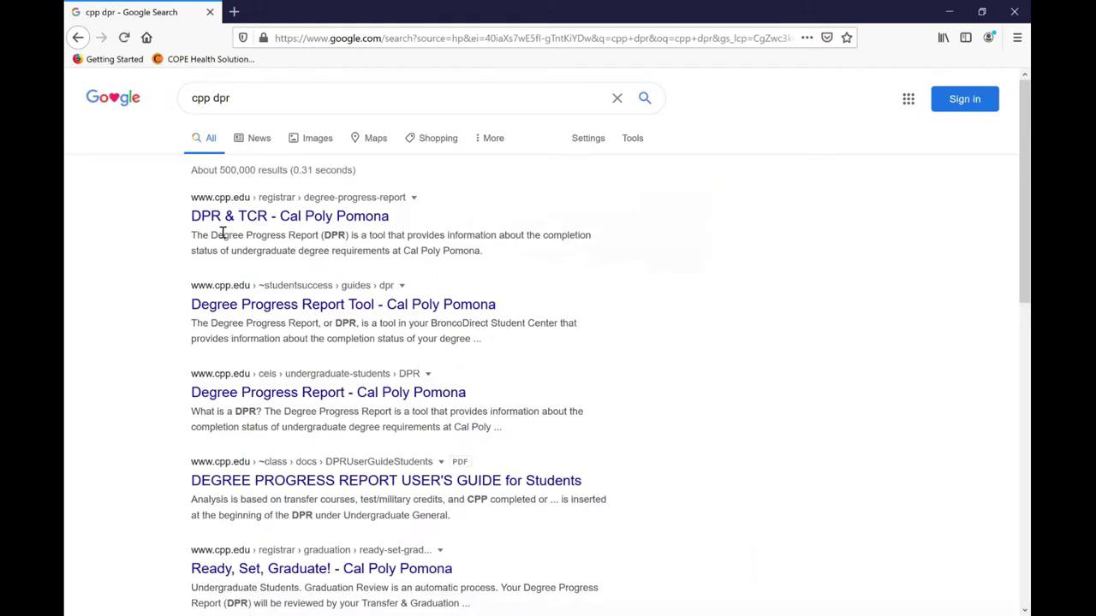
click(300, 224)
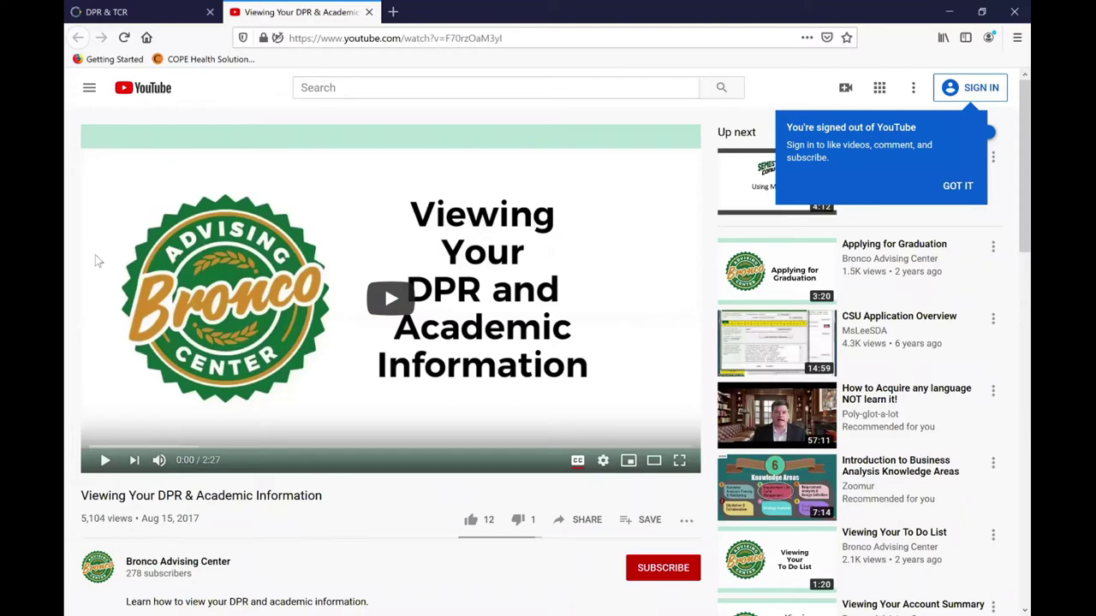
click(393, 12)
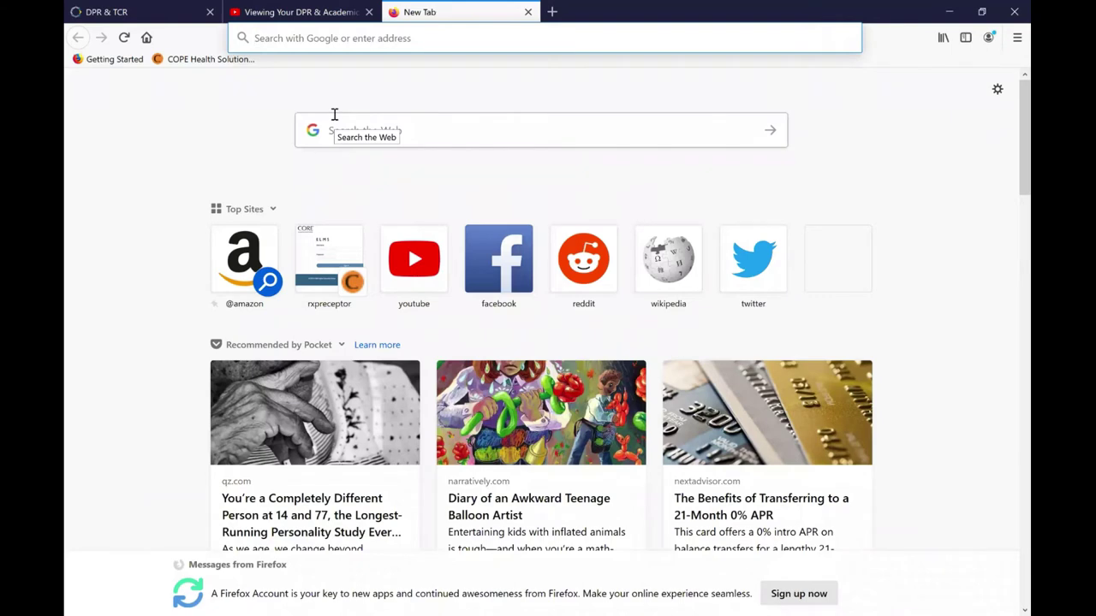
Search 'cpp my planner' and open the 'MyPlanner | Home - Cal Poly Pomona' page.
text(cpp my planner)
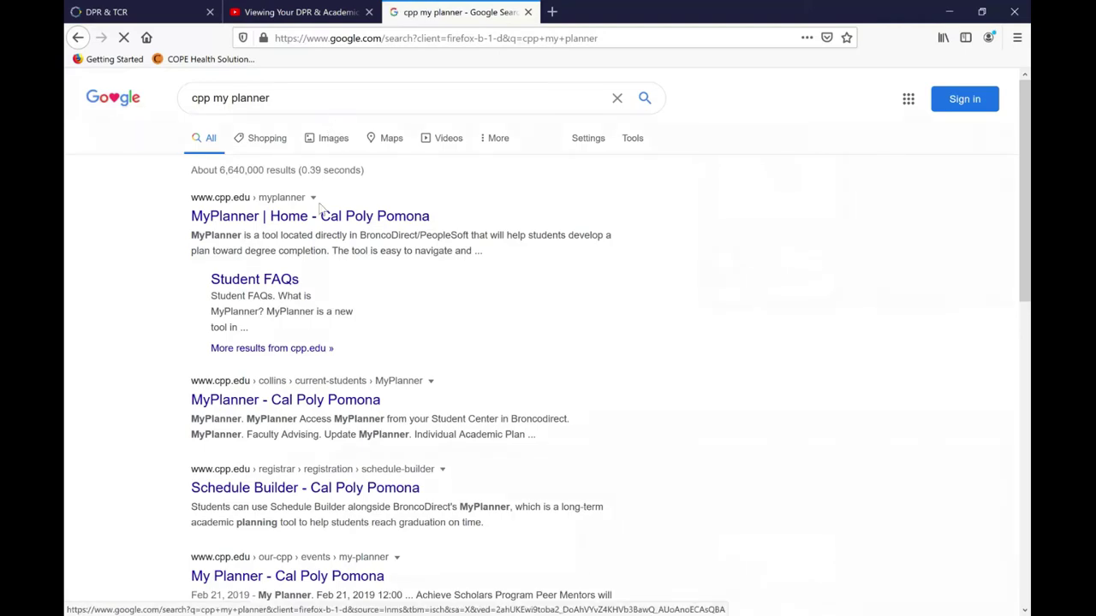
click(315, 221)
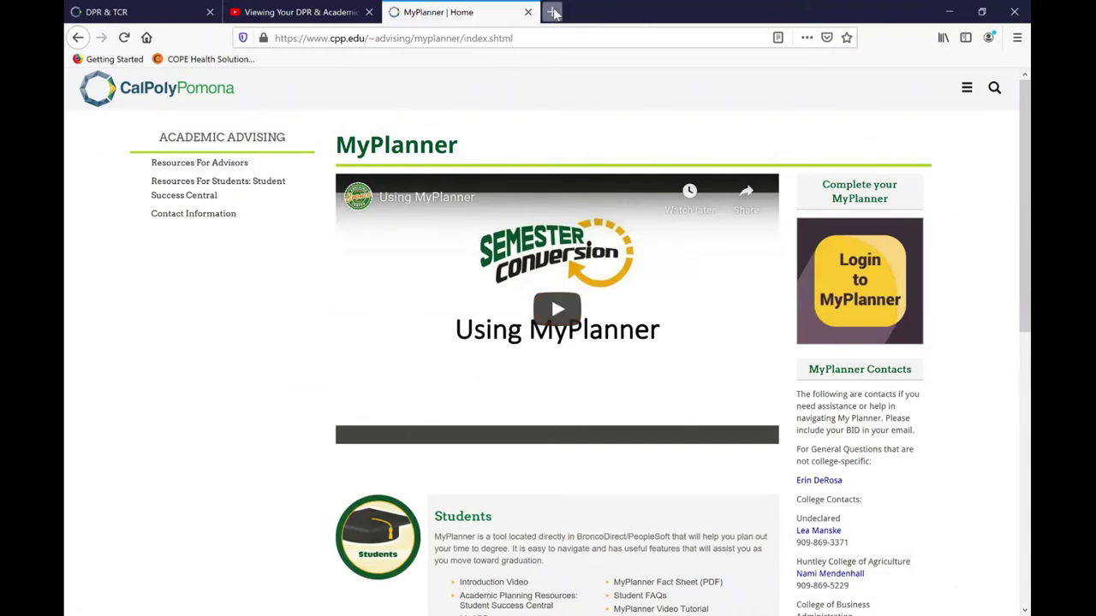
click(553, 12)
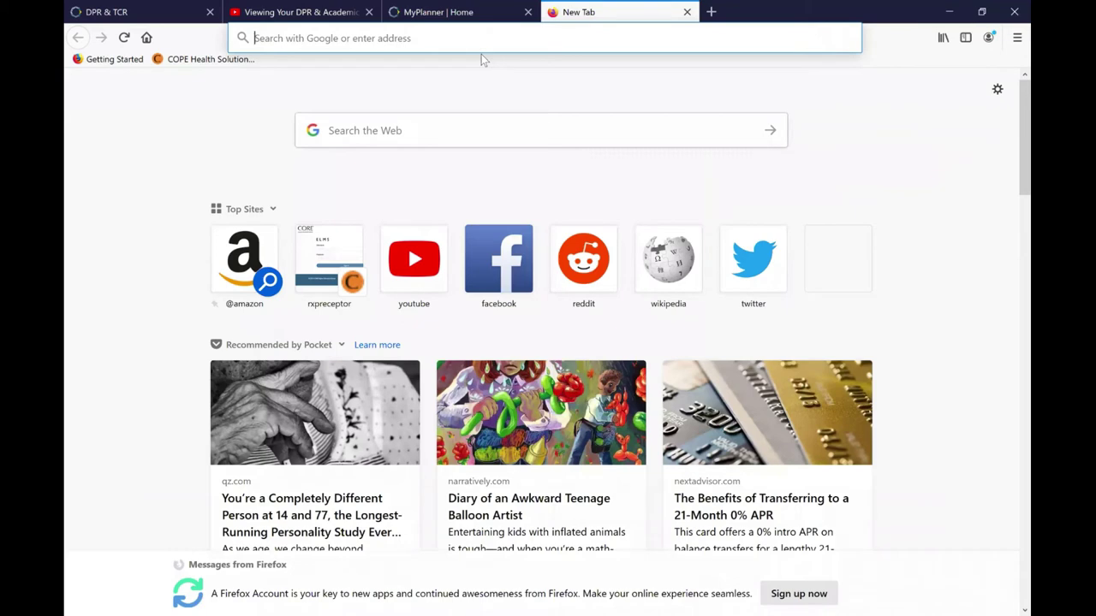
Search 'schedule builder cpp', open the Schedule Builder page and its Helpful How To Video.
text(schedule)
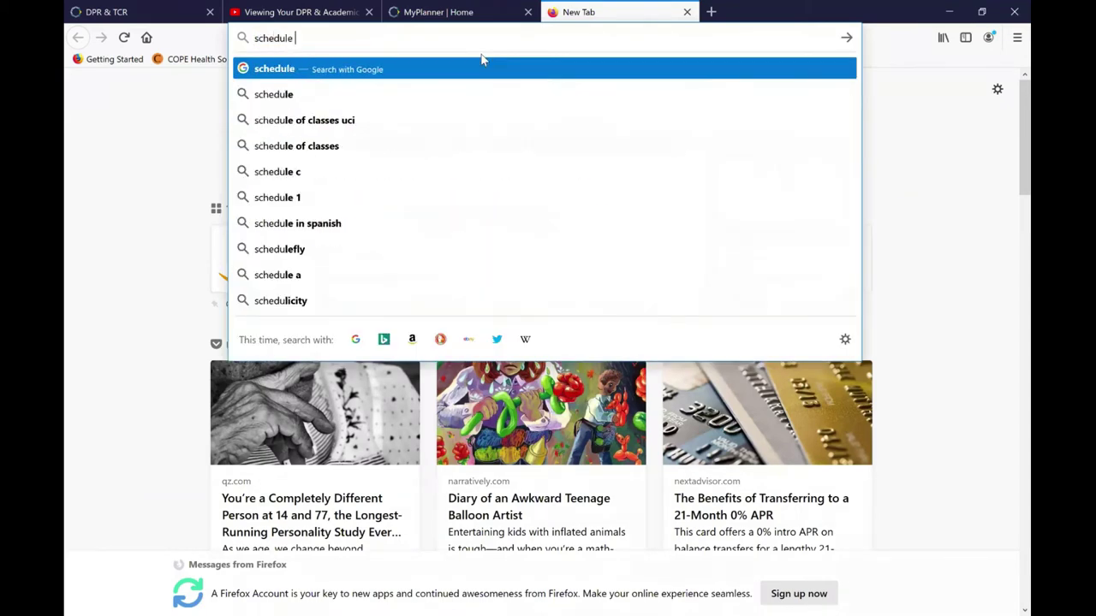
text( builder cpp)
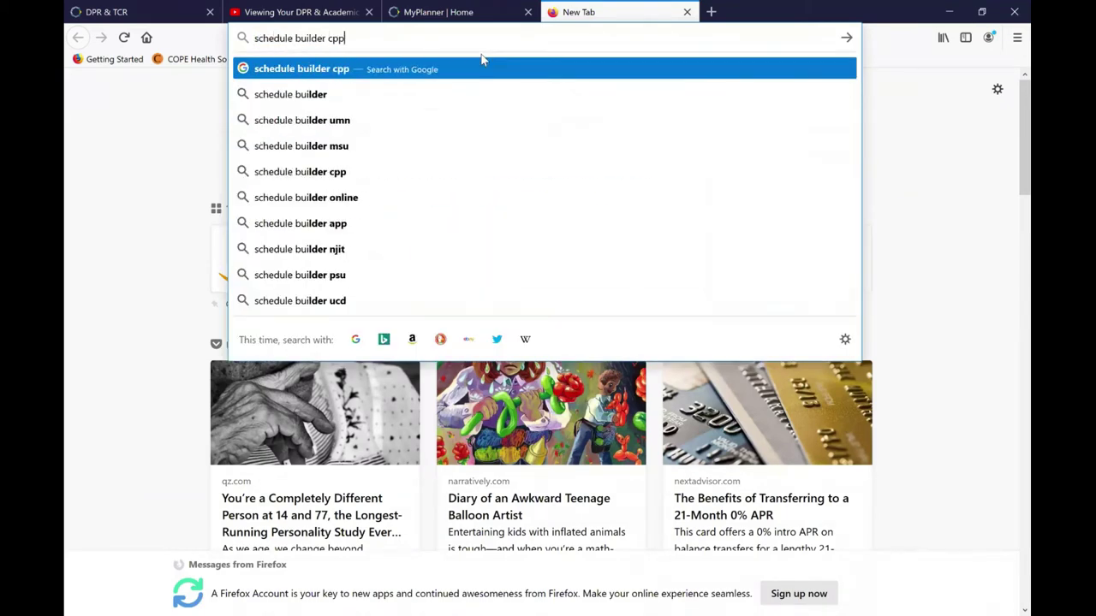
key(Return)
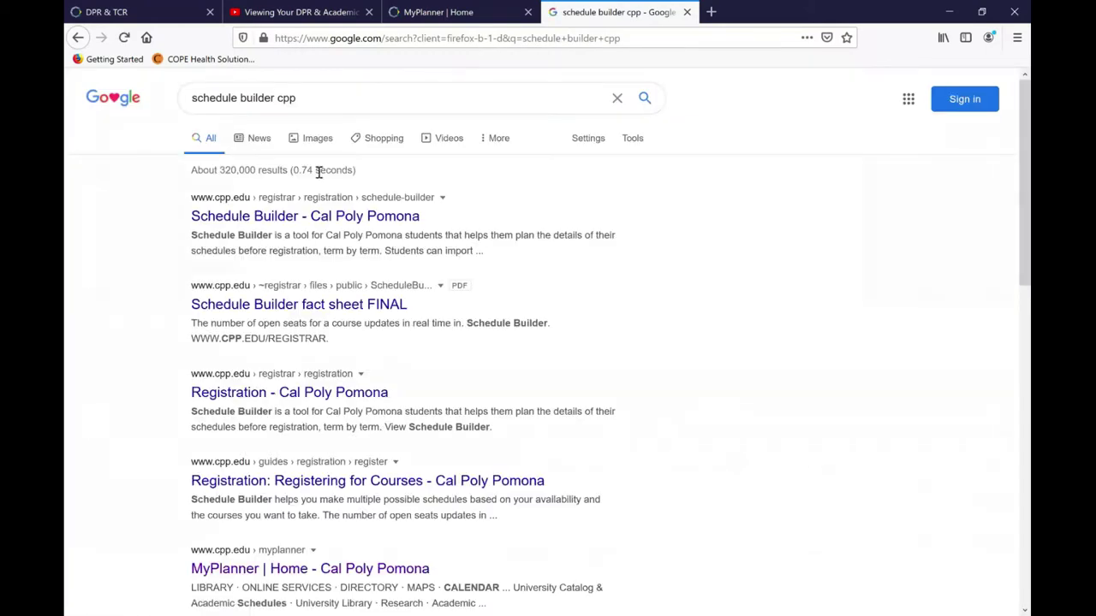
click(305, 216)
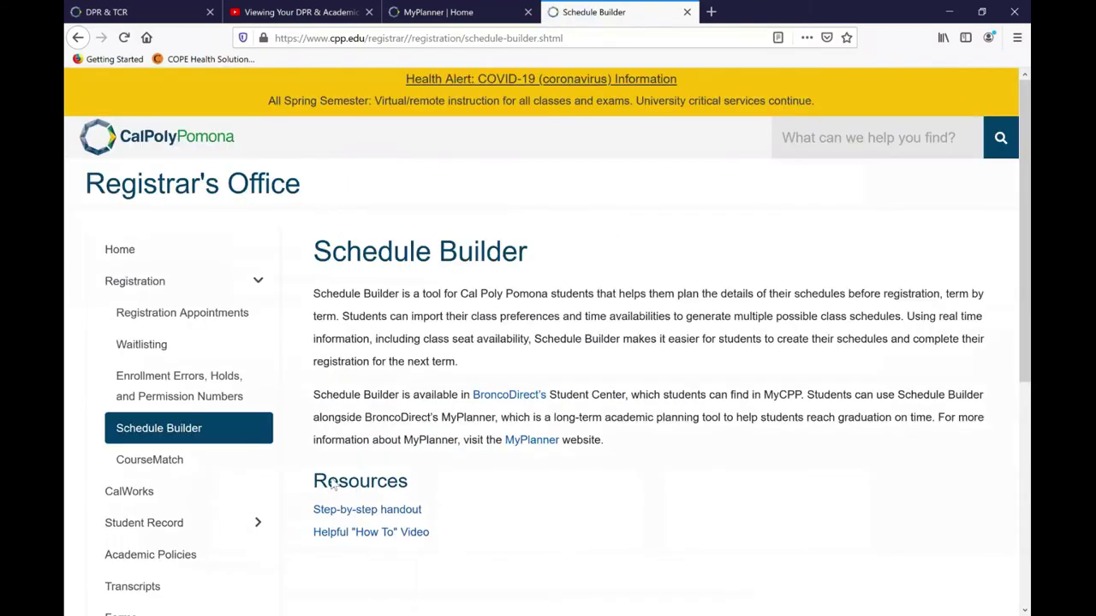
click(369, 532)
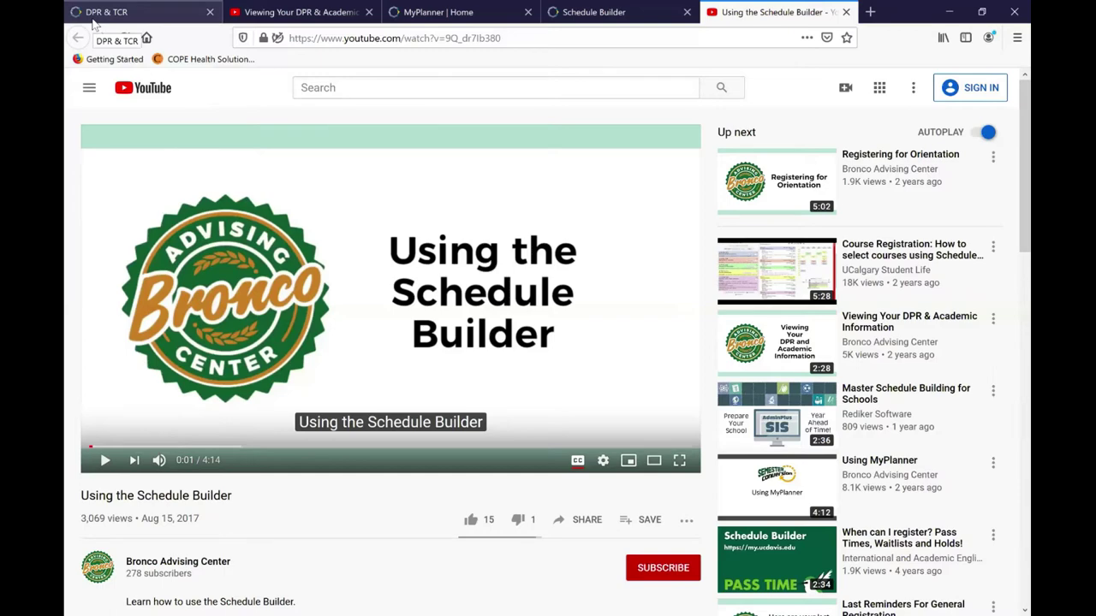
Go to my.cpp.edu, open the BroncoDirect Student Center and choose Enroll under Academics.
click(870, 11)
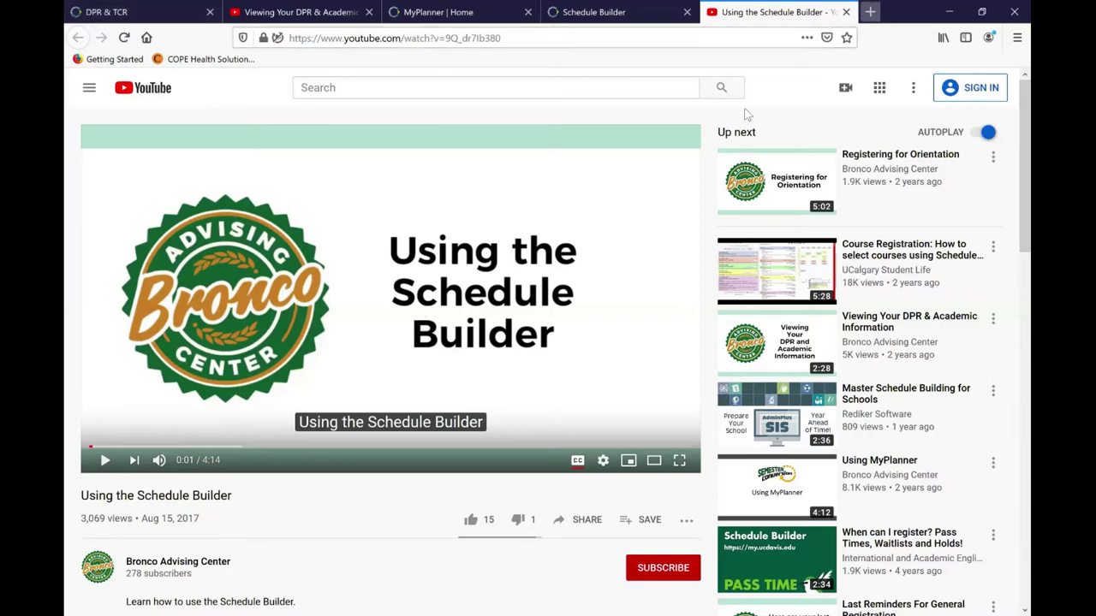
text(my.c)
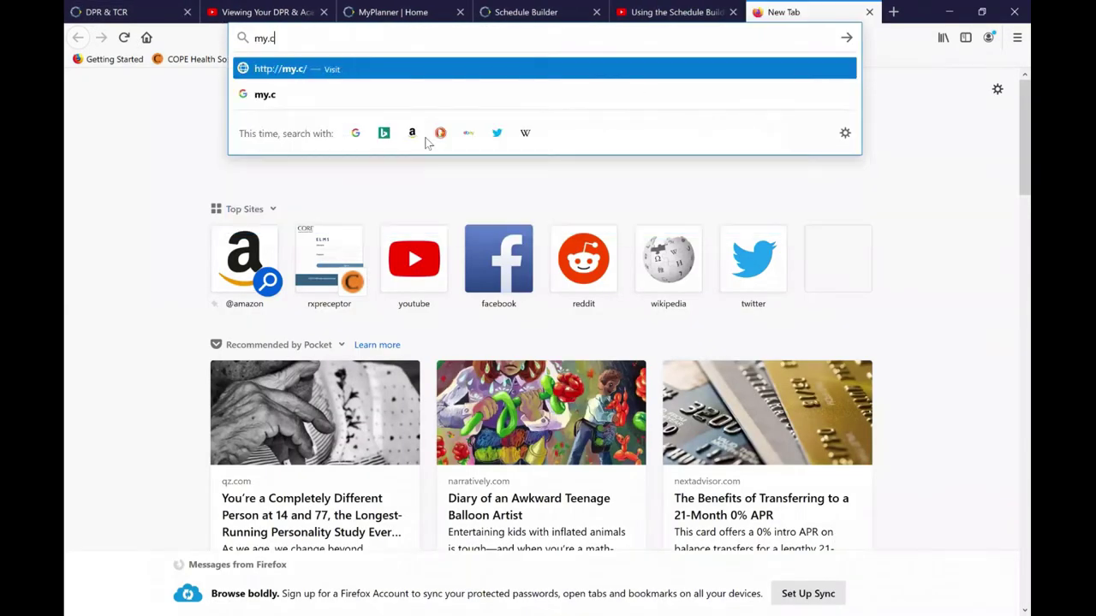
text(pp.edu)
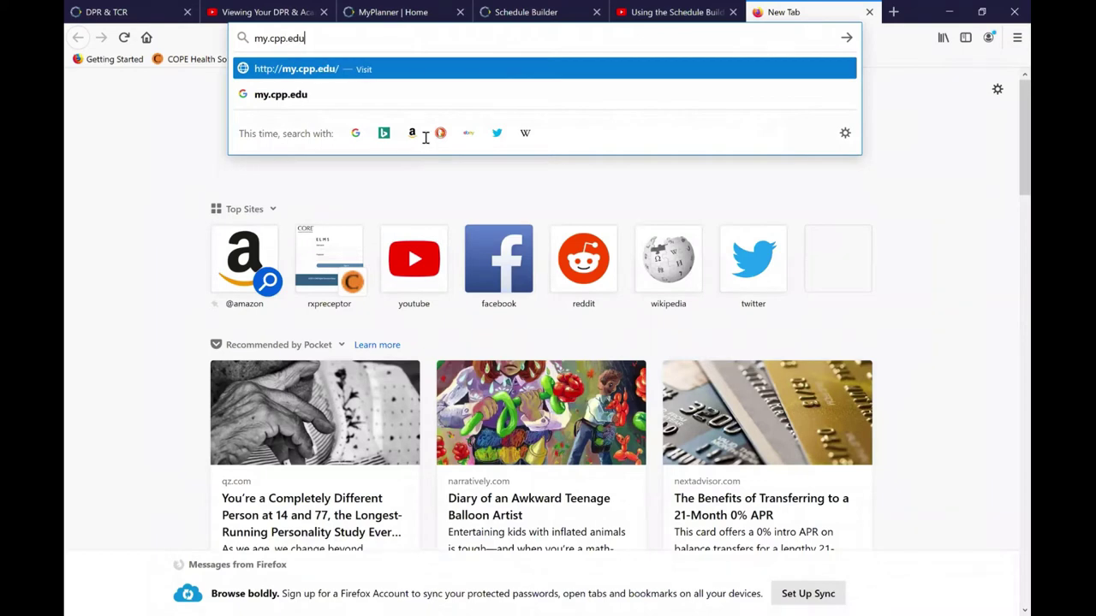
key(Return)
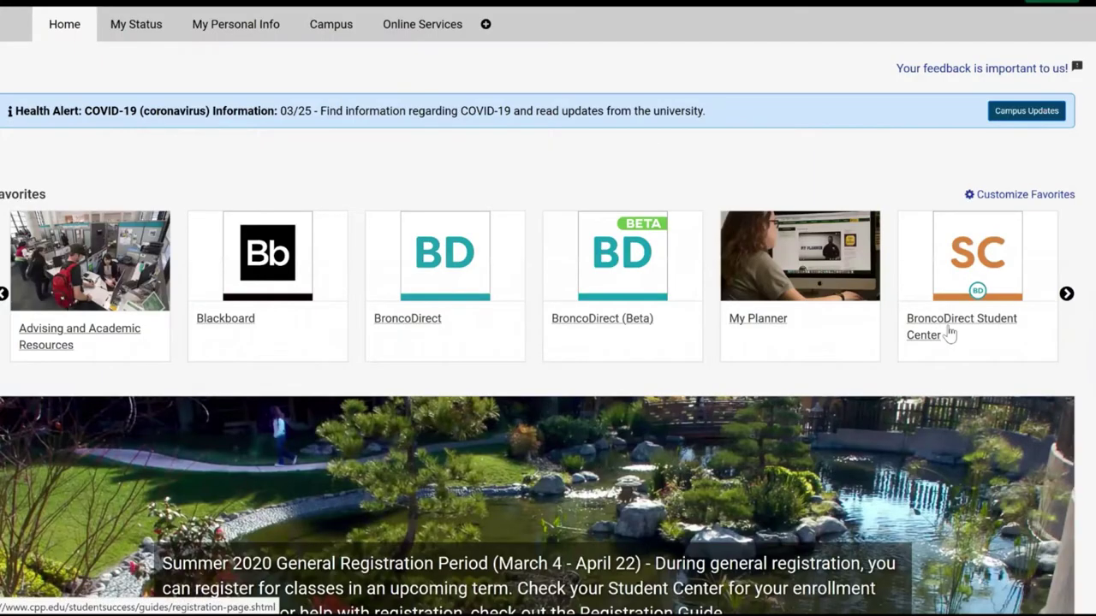
click(948, 334)
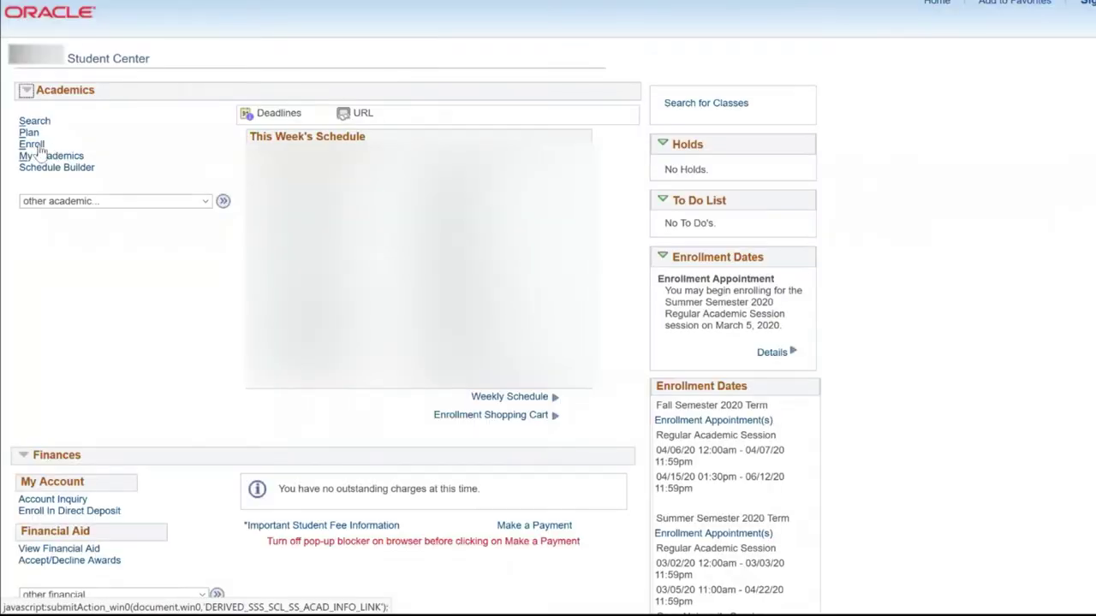
click(37, 147)
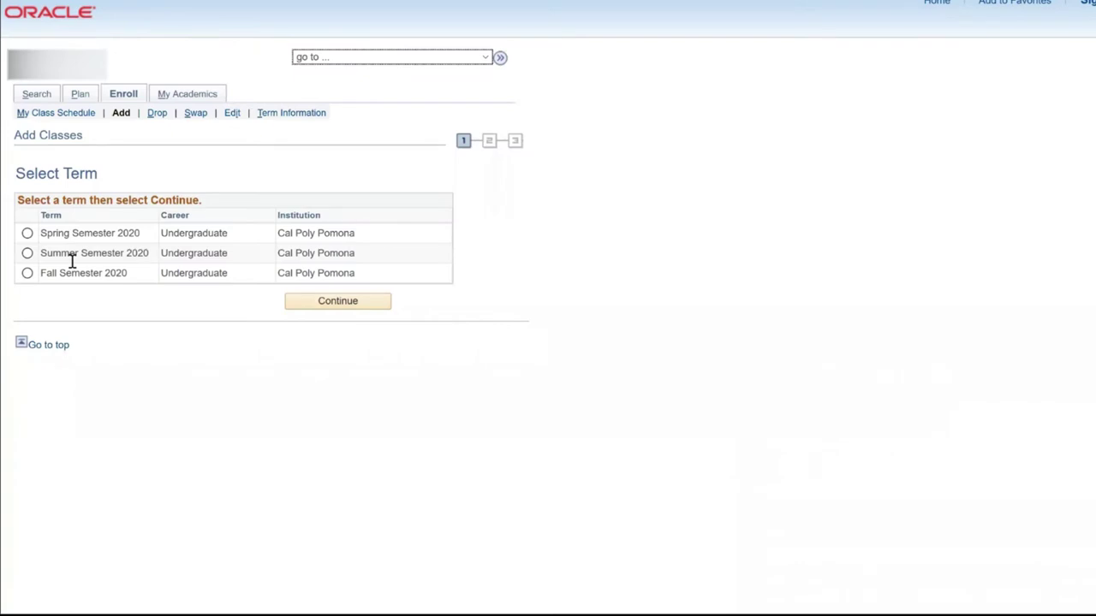
Choose Fall Semester 2020 and view its shopping cart with BIO 1210-01.
click(27, 273)
click(324, 304)
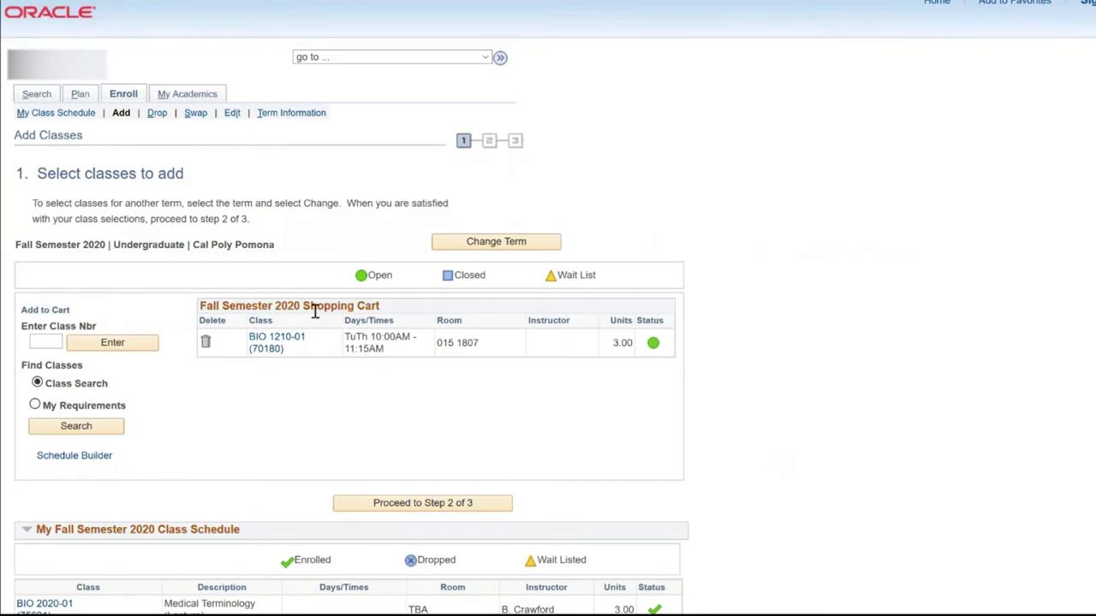
drag(316, 310, 200, 306)
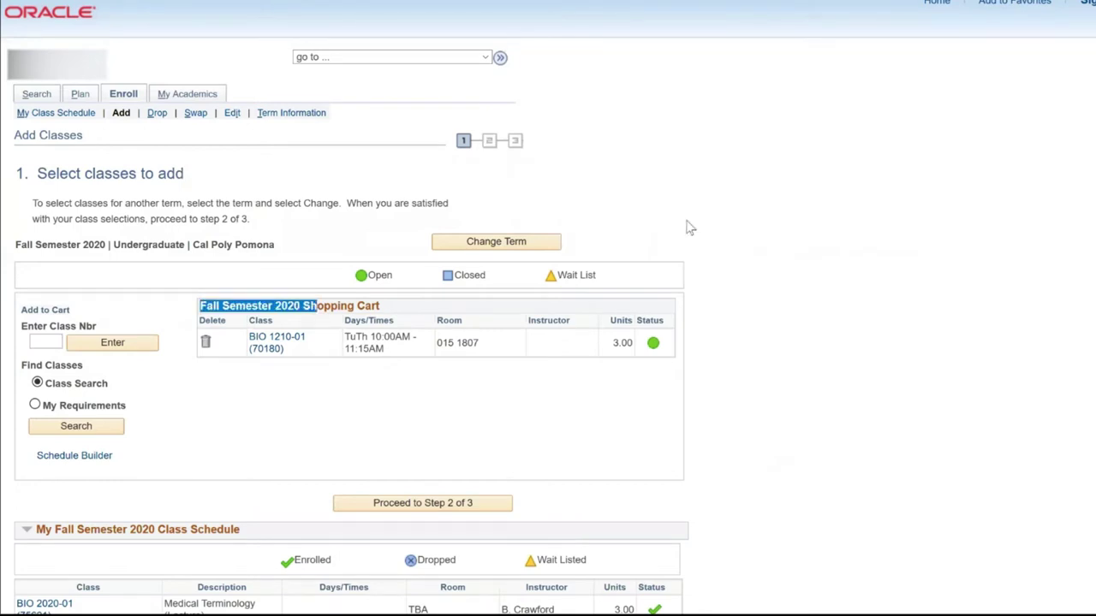
click(501, 247)
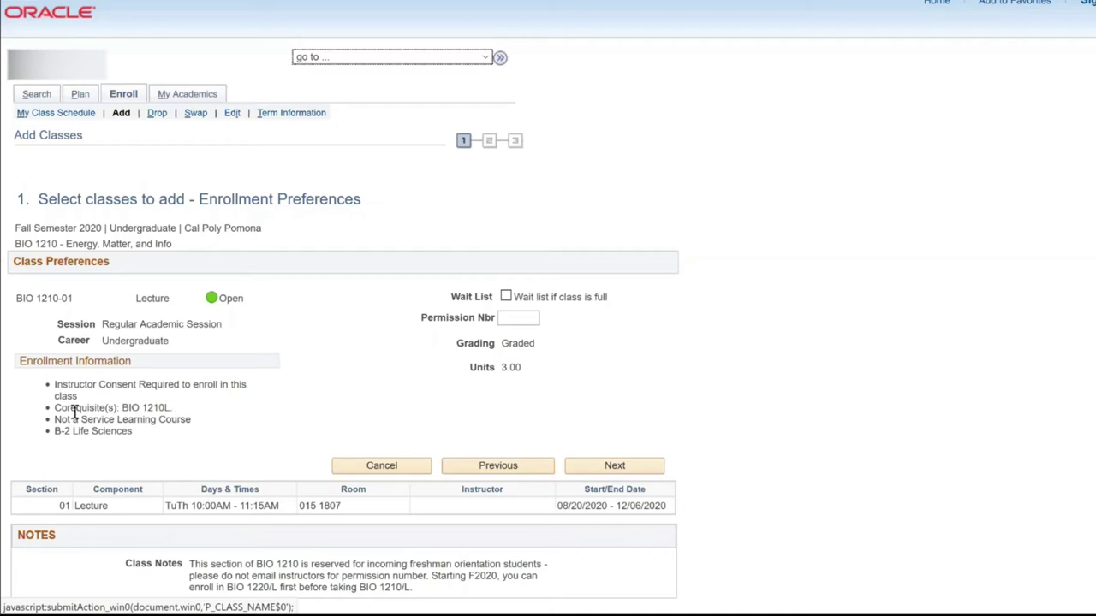
click(151, 412)
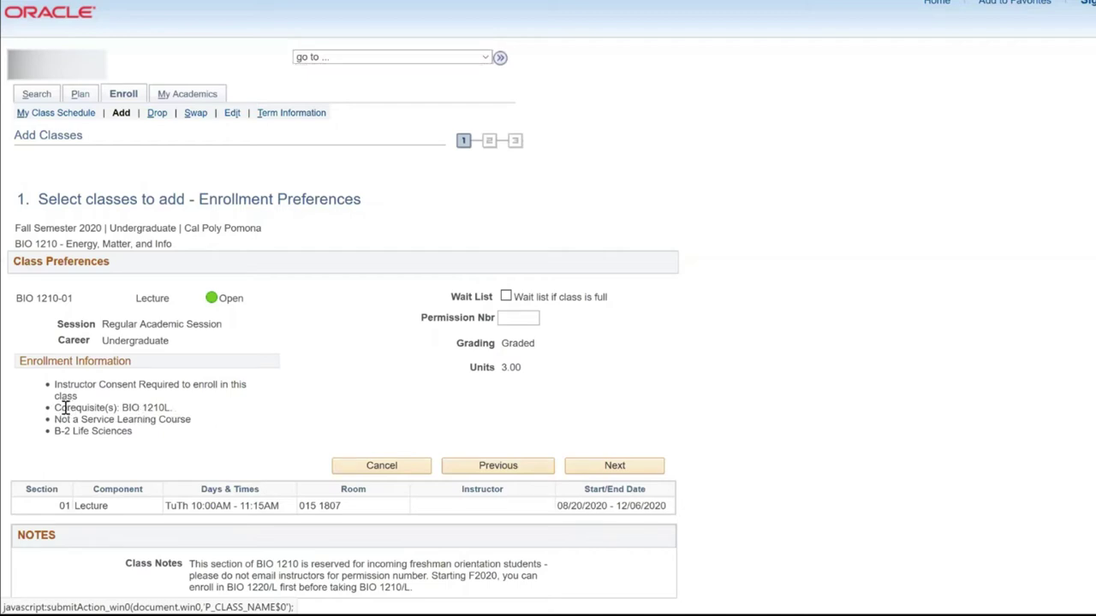
drag(55, 408, 174, 409)
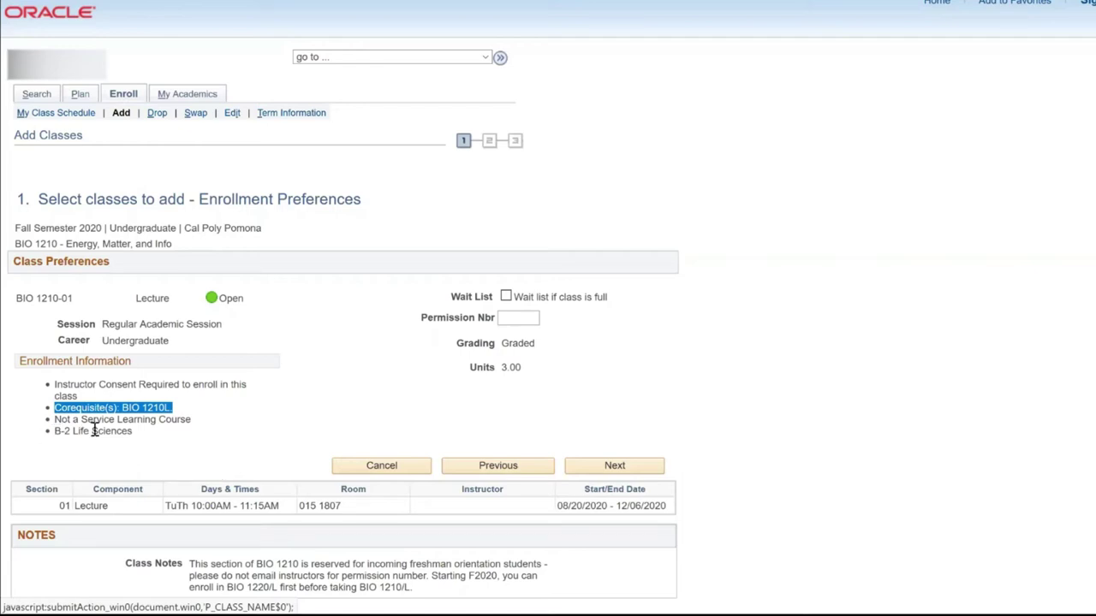
drag(55, 430, 132, 432)
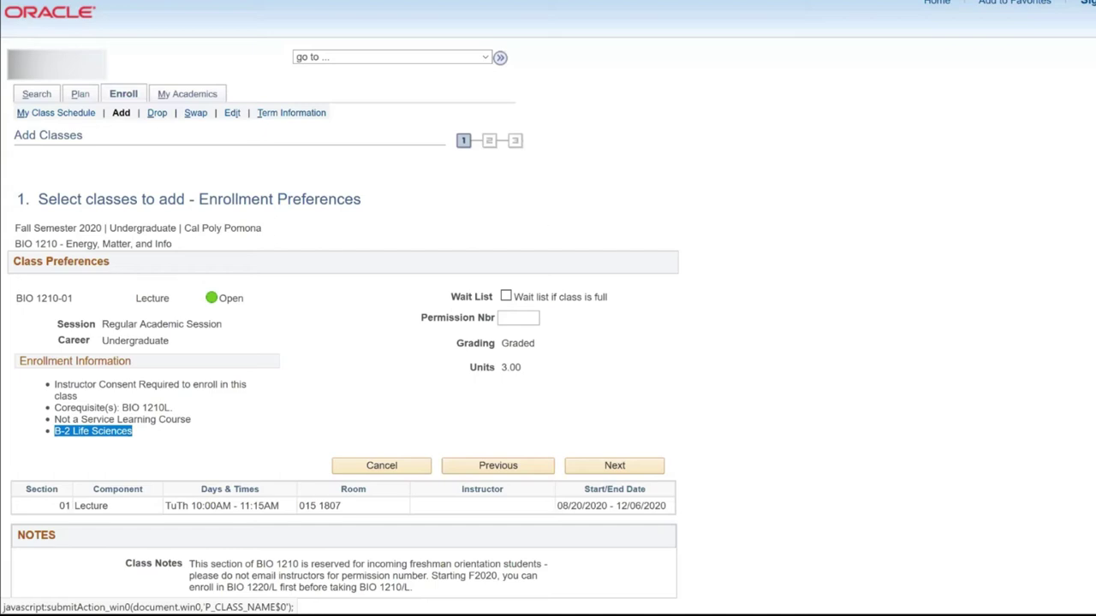
In a new window, search 'cpp curriculum sheet' and browse to the 2019-2020 College of Science sheets.
key(ctrl+n)
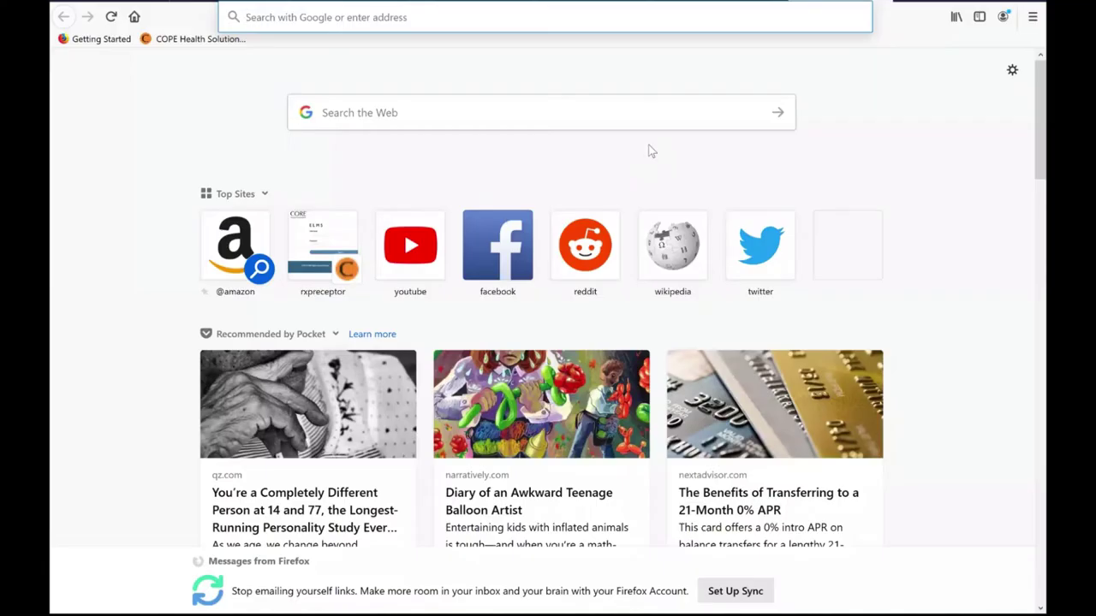
text(cpp curricul)
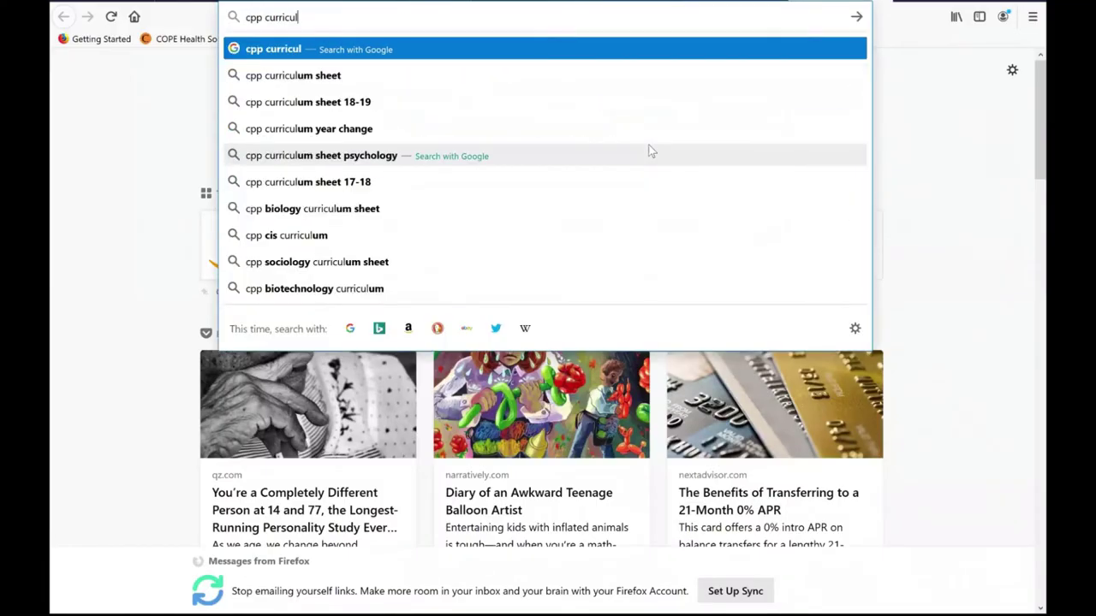
text(um sheet)
key(Return)
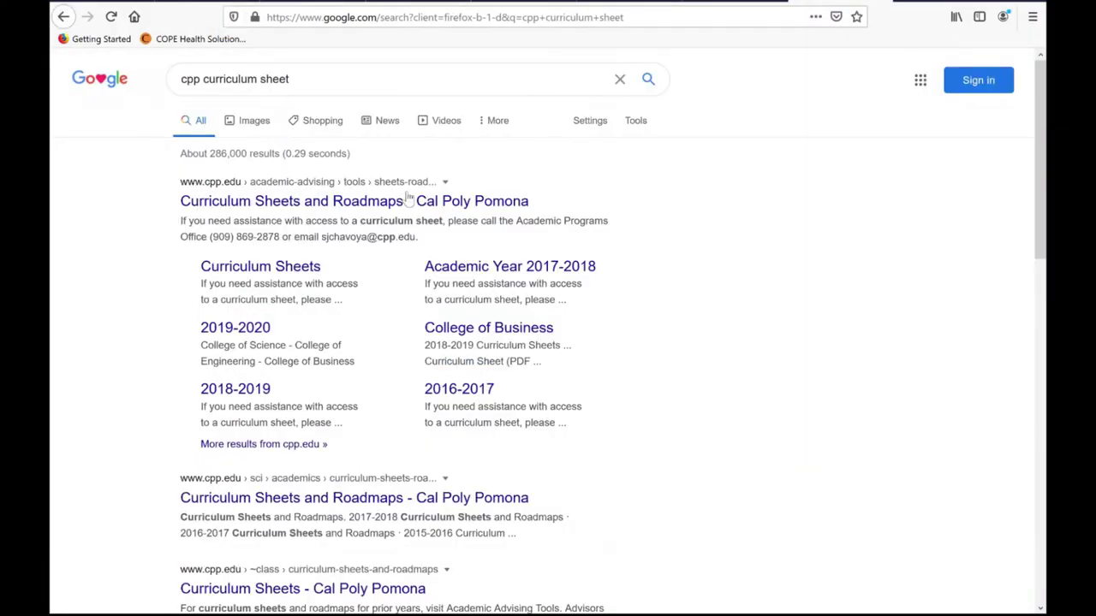
click(398, 201)
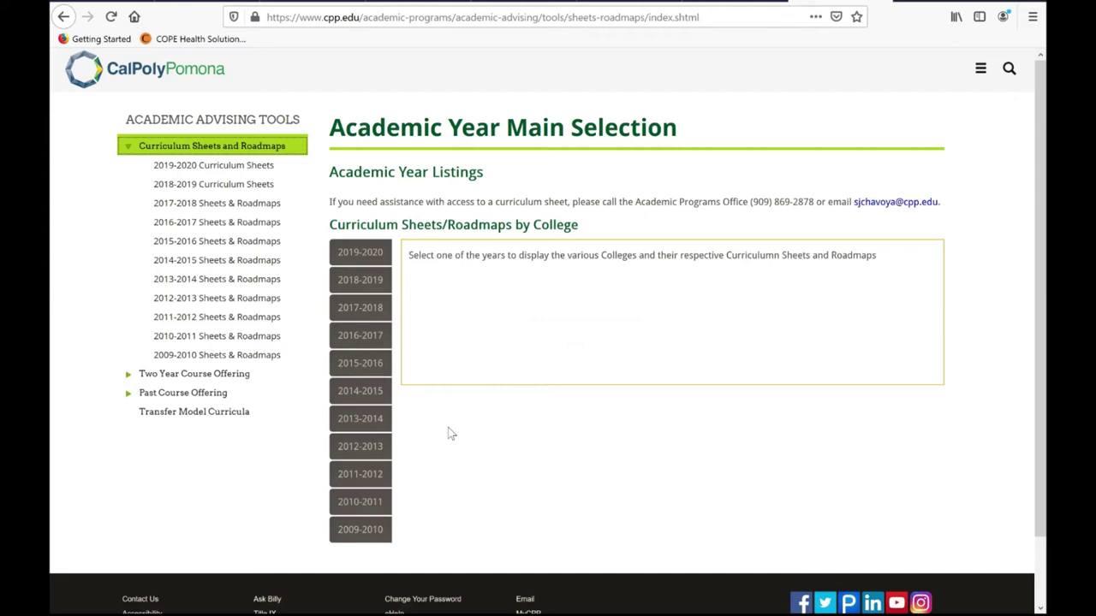
click(358, 257)
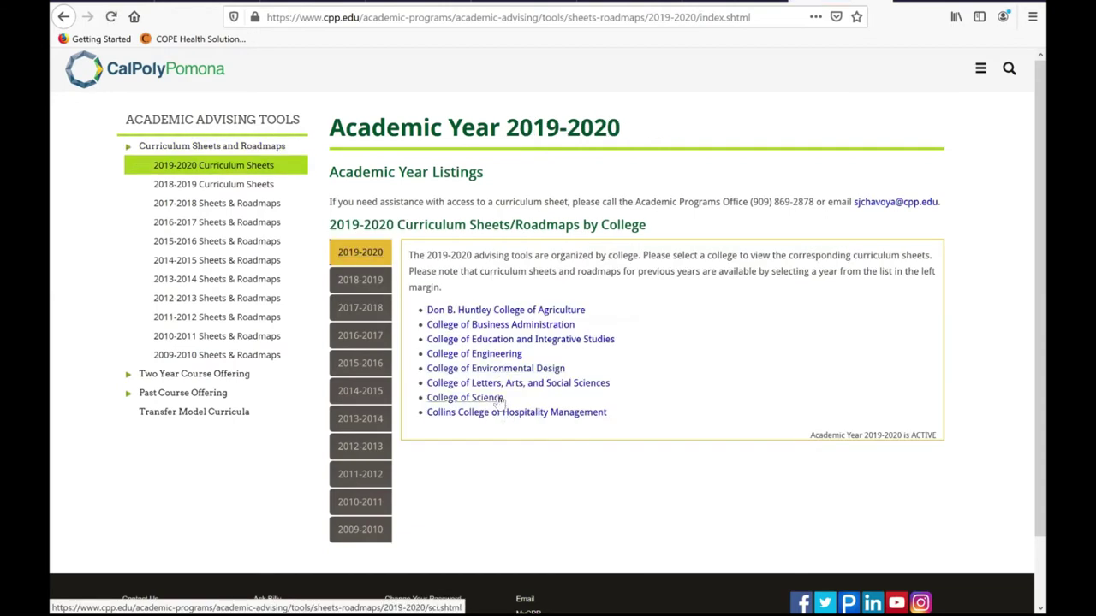
click(499, 399)
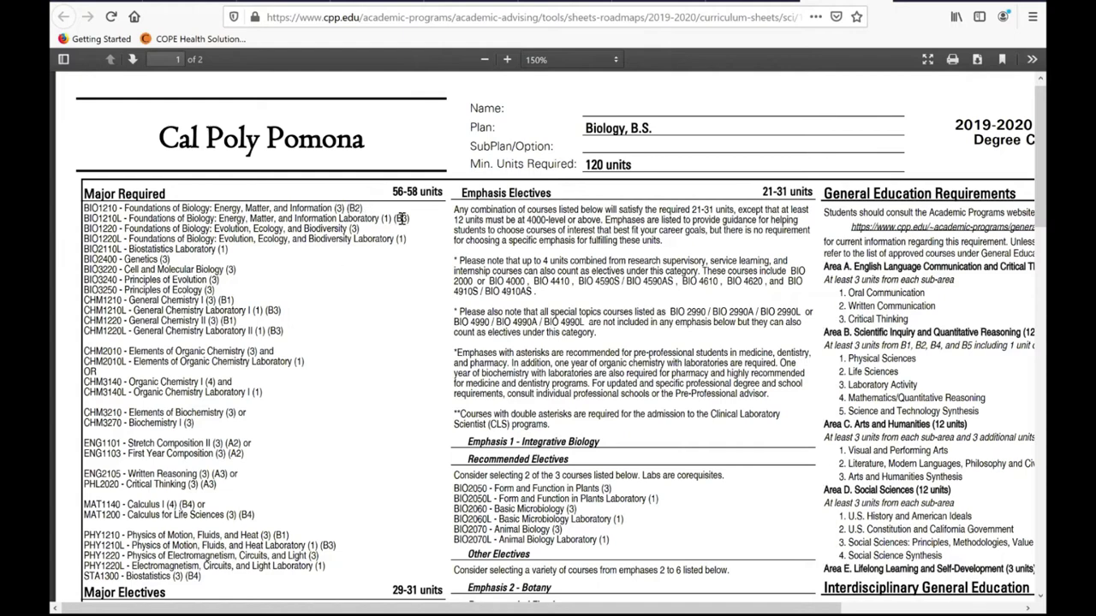
Check the B3 tag on the BIO1210L line and scroll across the curriculum PDF.
double_click(401, 219)
click(369, 321)
scroll(342, 347, right, 3)
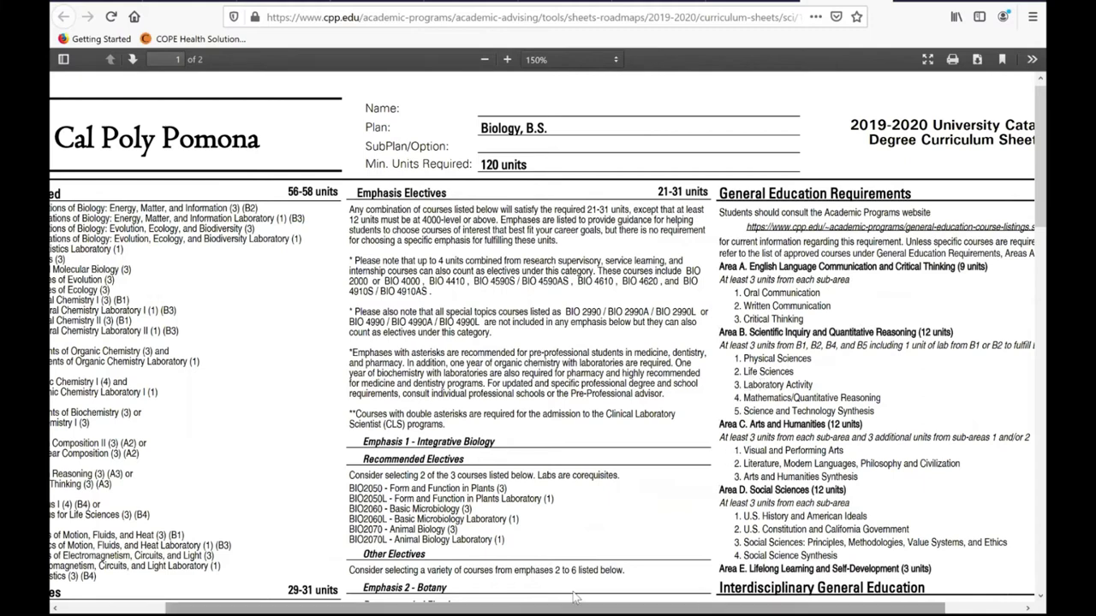
scroll(578, 597, left, 3)
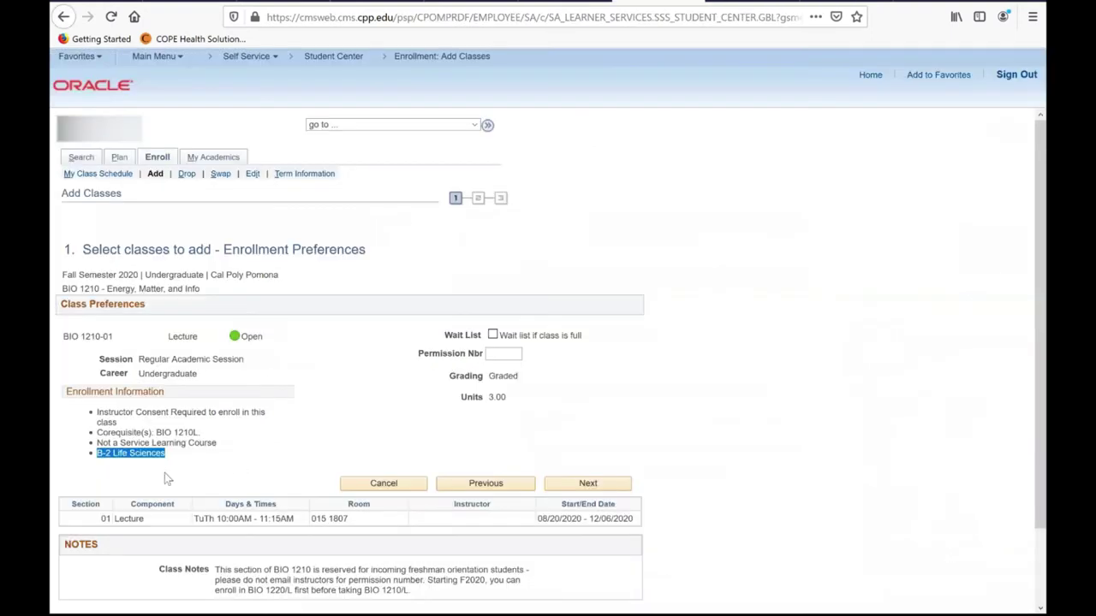
Confirm BIO 1210-01's enrollment preferences with 'Wait list if class is full' left unchecked.
click(111, 469)
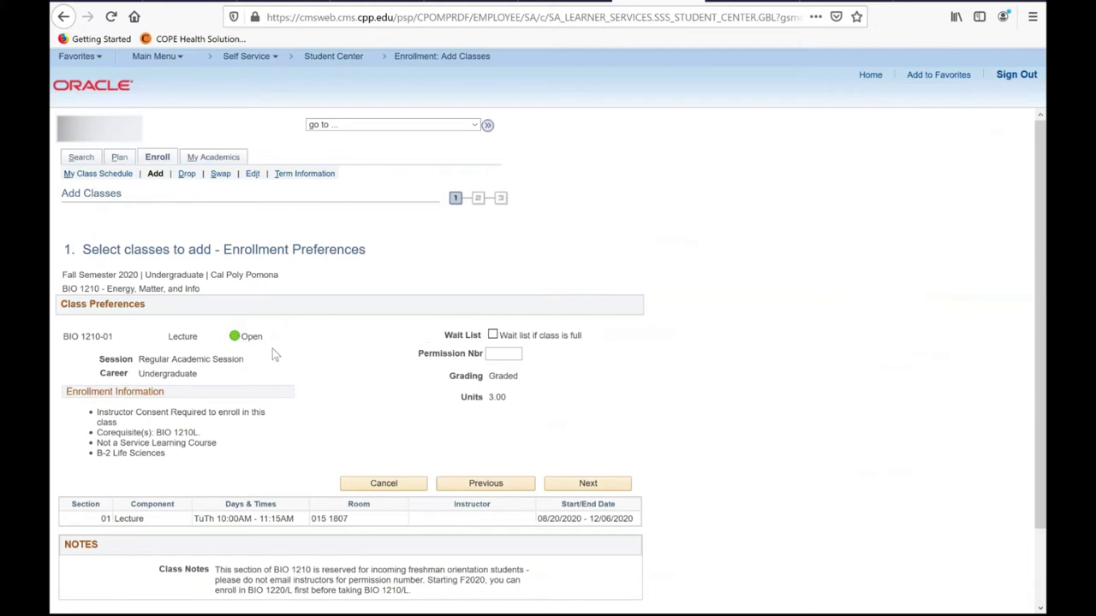
click(494, 336)
key(space)
click(504, 355)
click(583, 484)
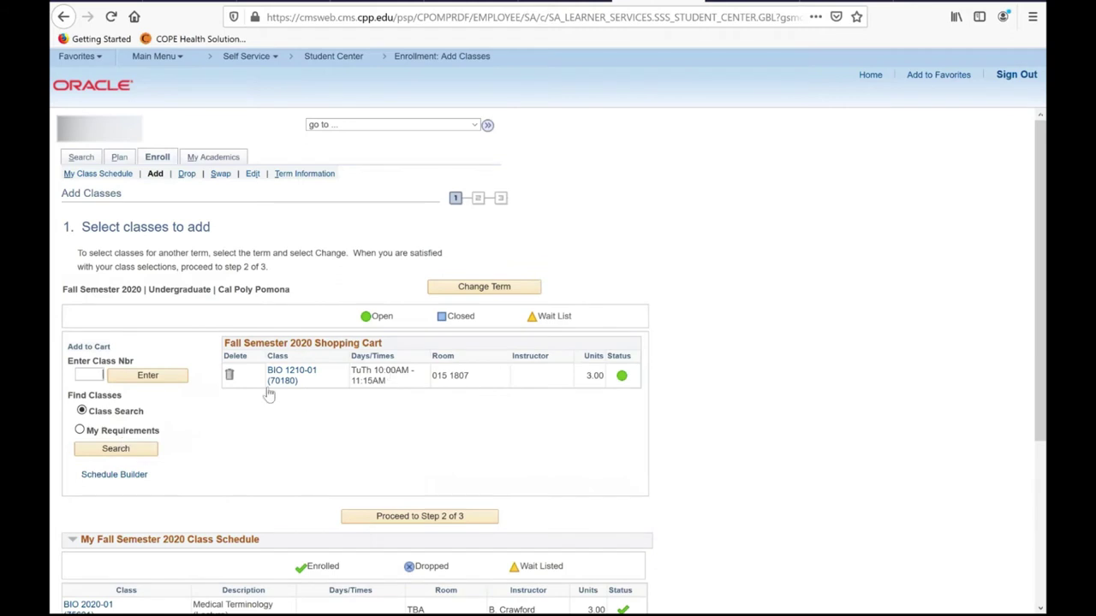
click(128, 451)
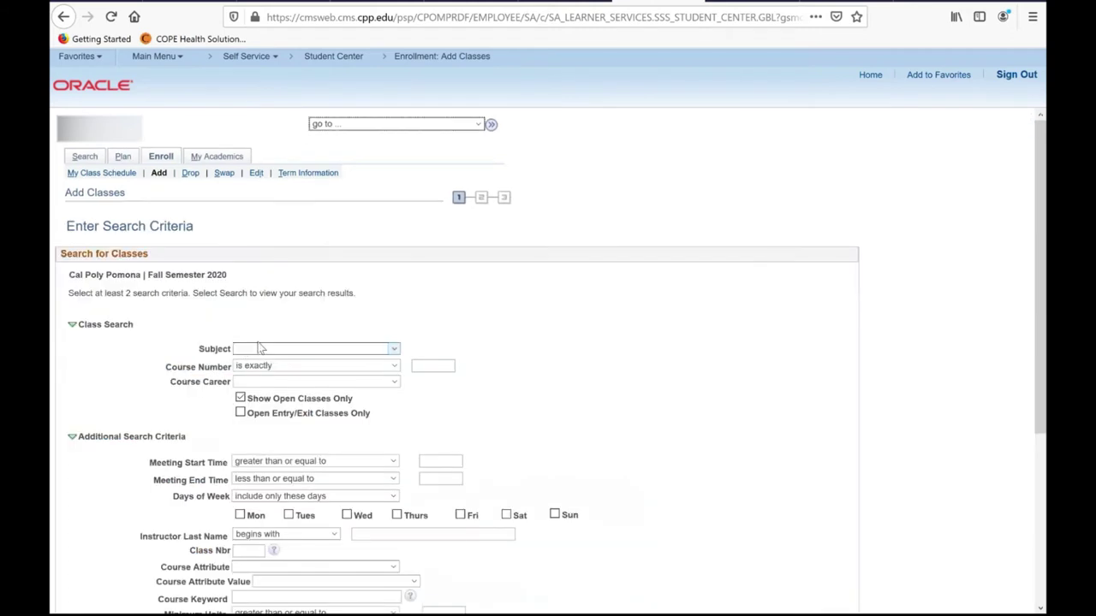
Search Fall 2020 classes for subject Biology, course number 1210L.
click(261, 349)
text(bio)
key(Return)
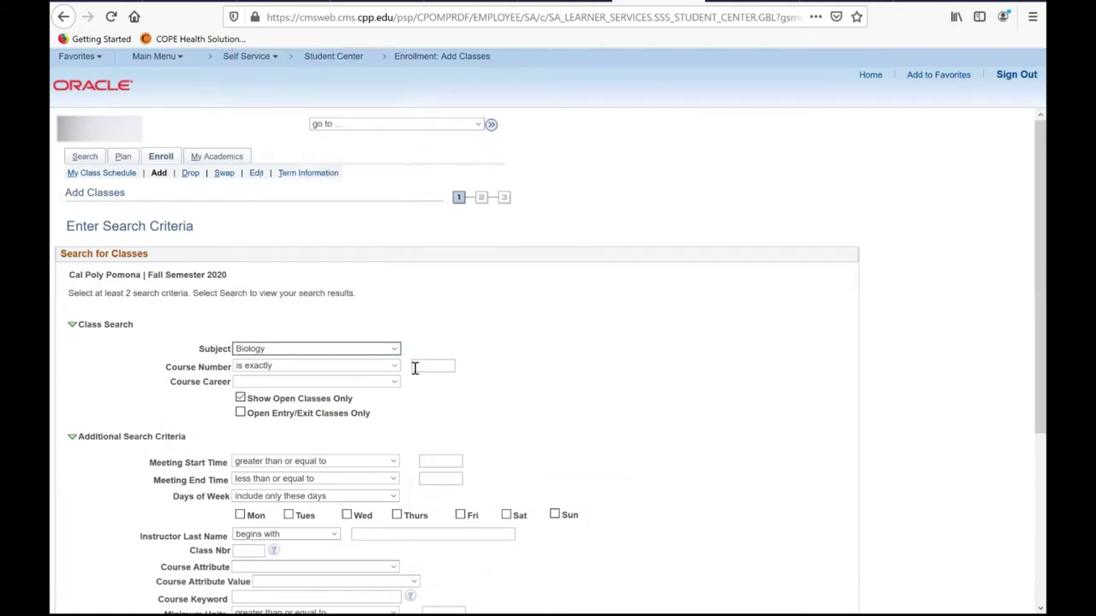
click(414, 368)
text(1210)
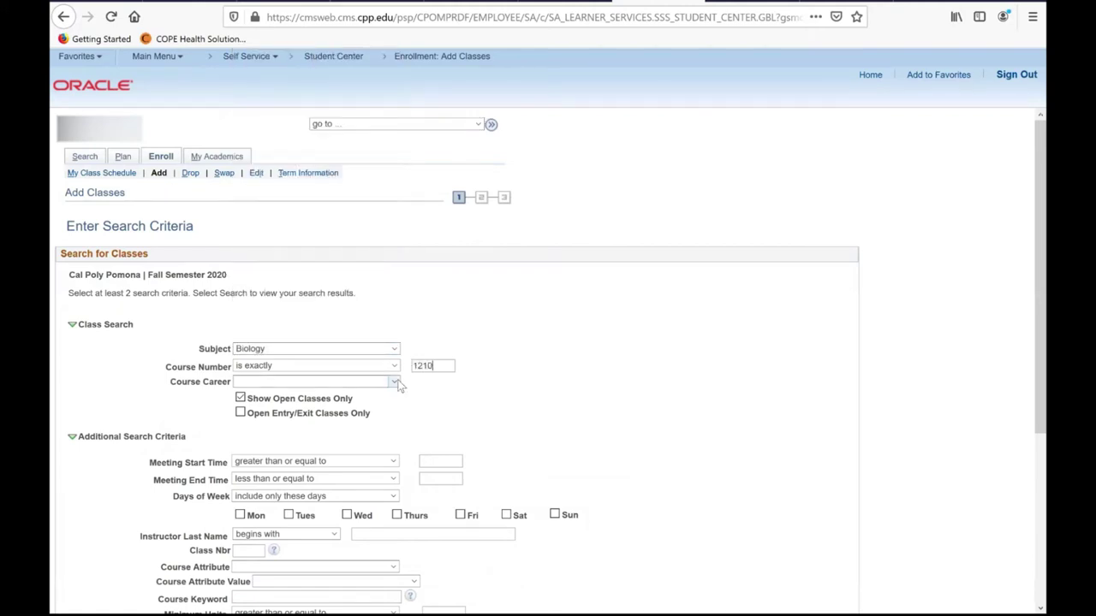
text(L)
scroll(548, 462, down, 2)
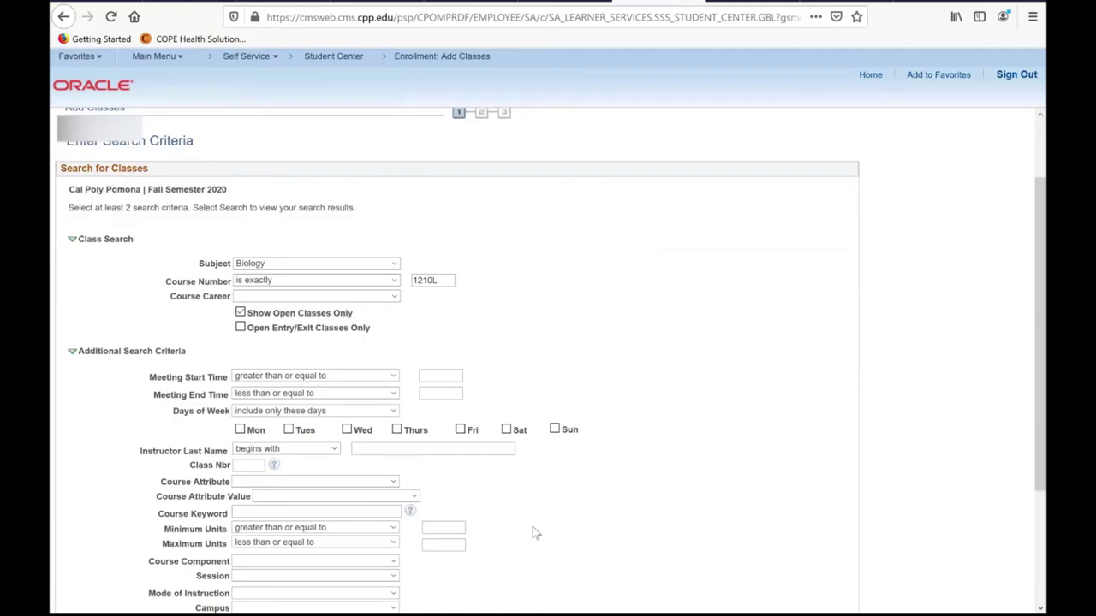
scroll(532, 527, down, 3)
click(513, 509)
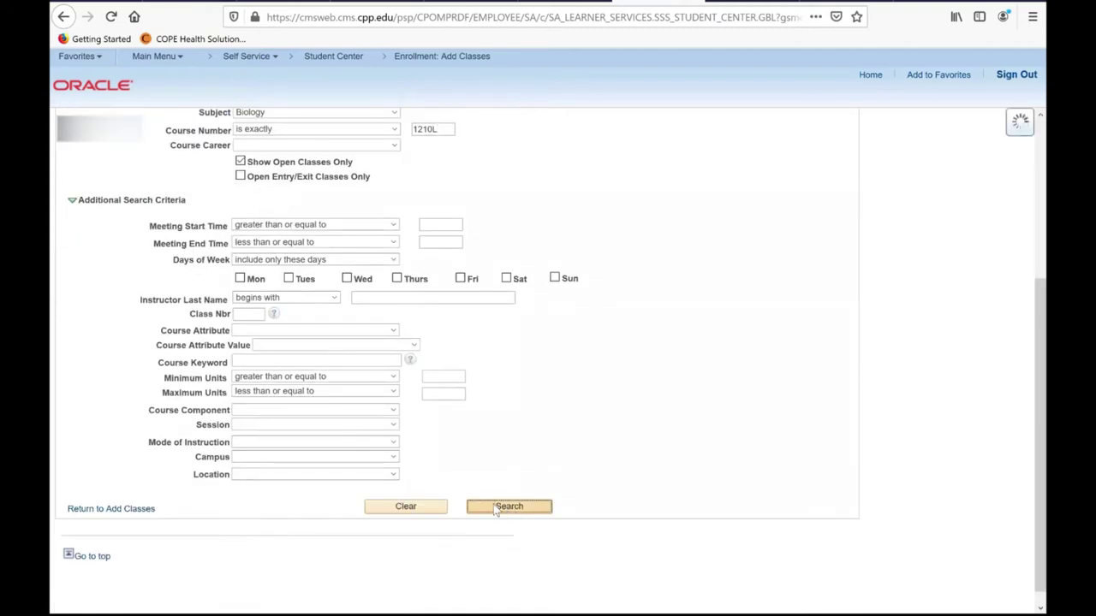
scroll(539, 466, down, 3)
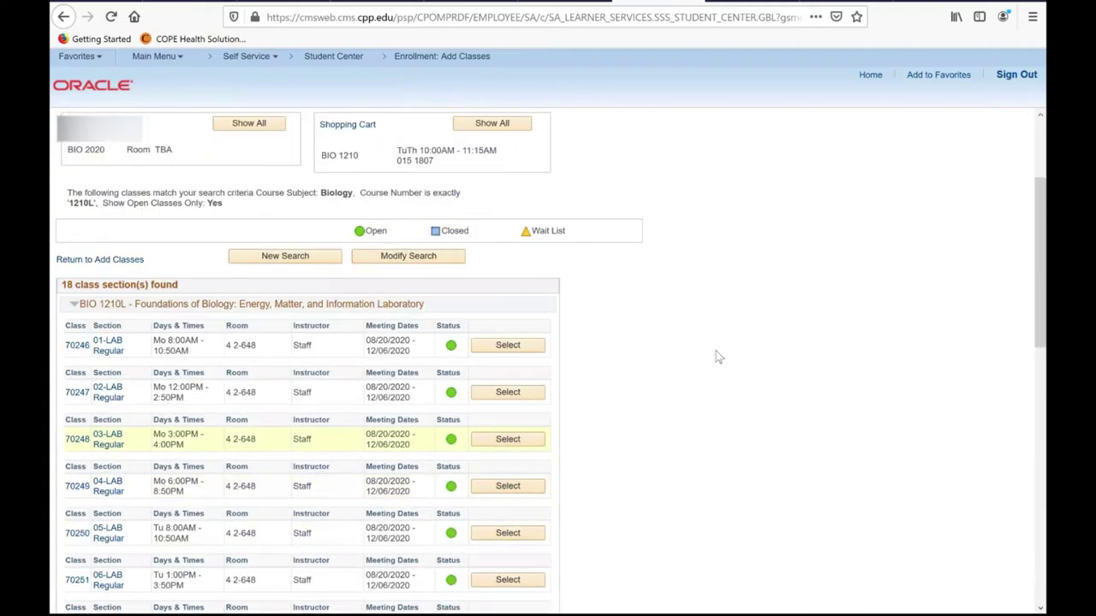
Select BIO 1210L lab class 70246 and accept its enrollment preferences.
click(519, 349)
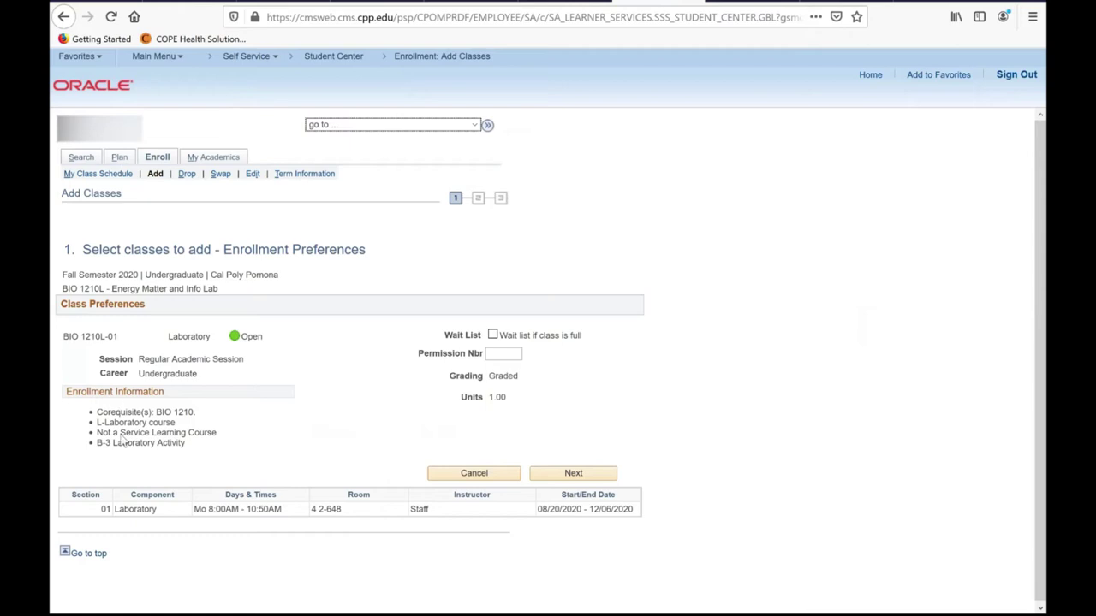
click(542, 479)
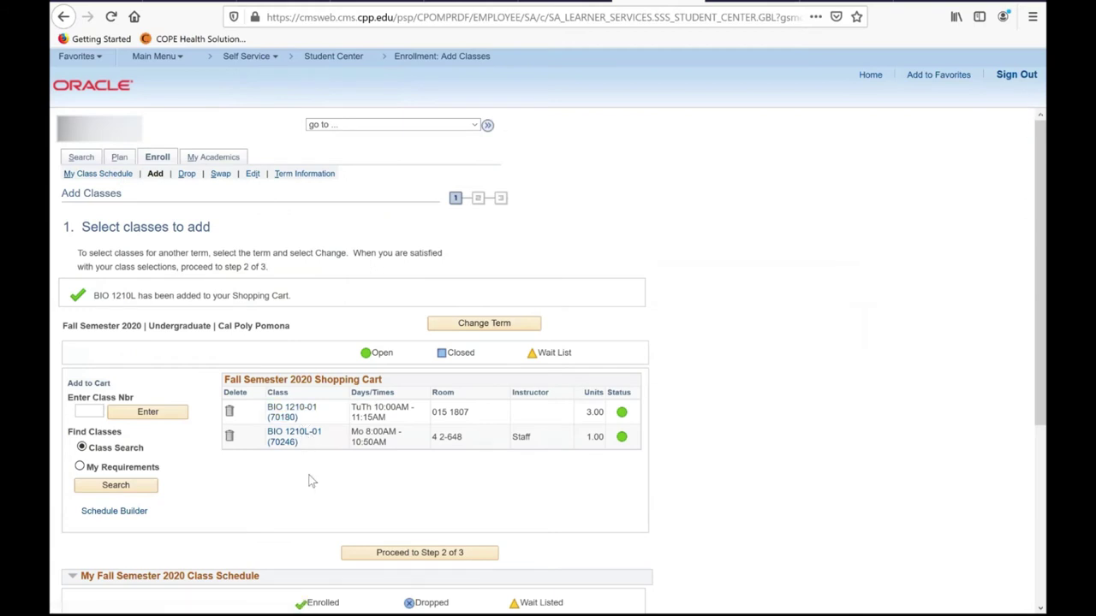
click(366, 556)
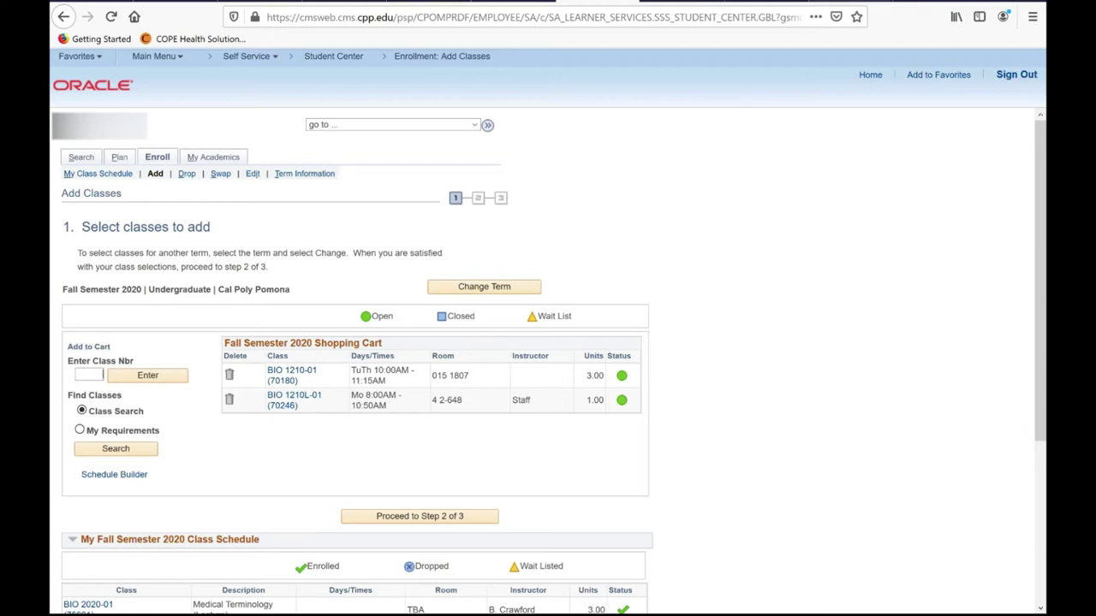
Open a blank new browser tab, leaving the Fall 2020 cart with BIO 1210 and lab.
key(ctrl+t)
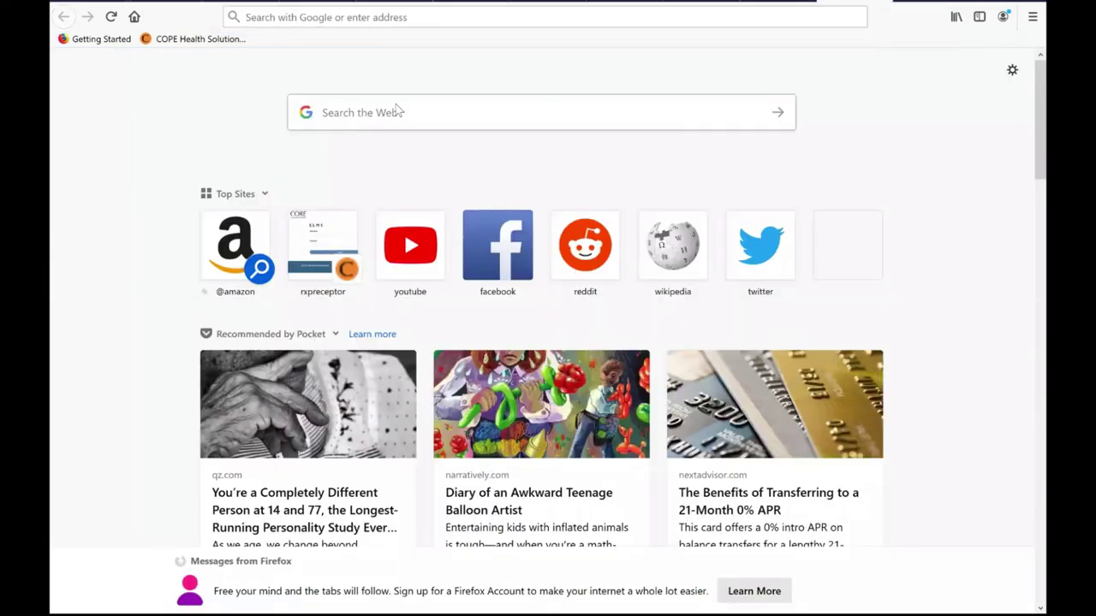
Search Google for 'cpp registration' and open the Cal Poly Pomona Registration result.
text(cpp registration)
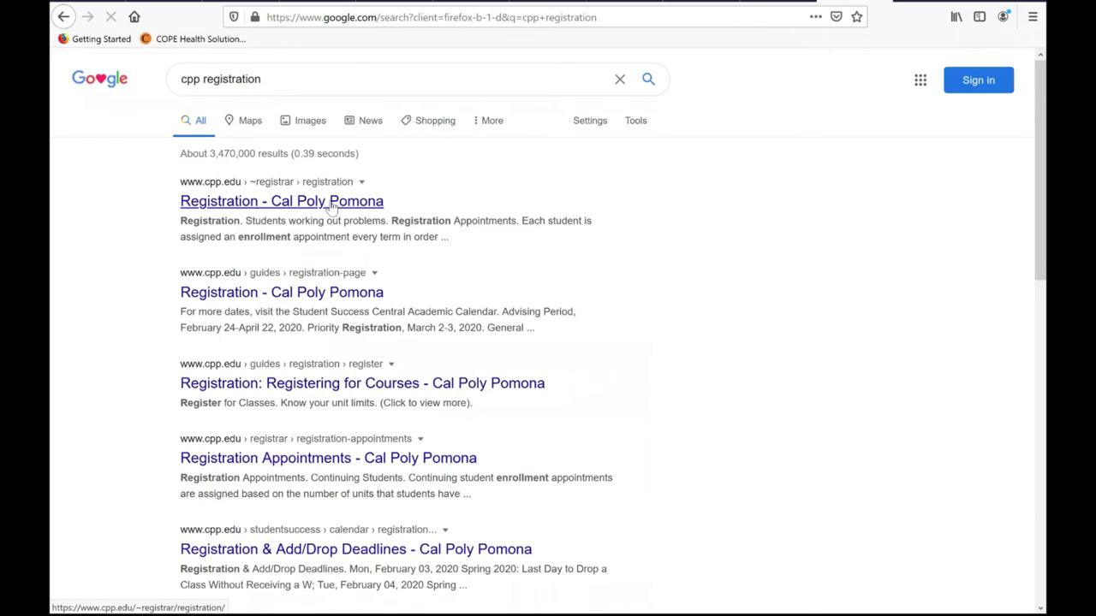
click(332, 207)
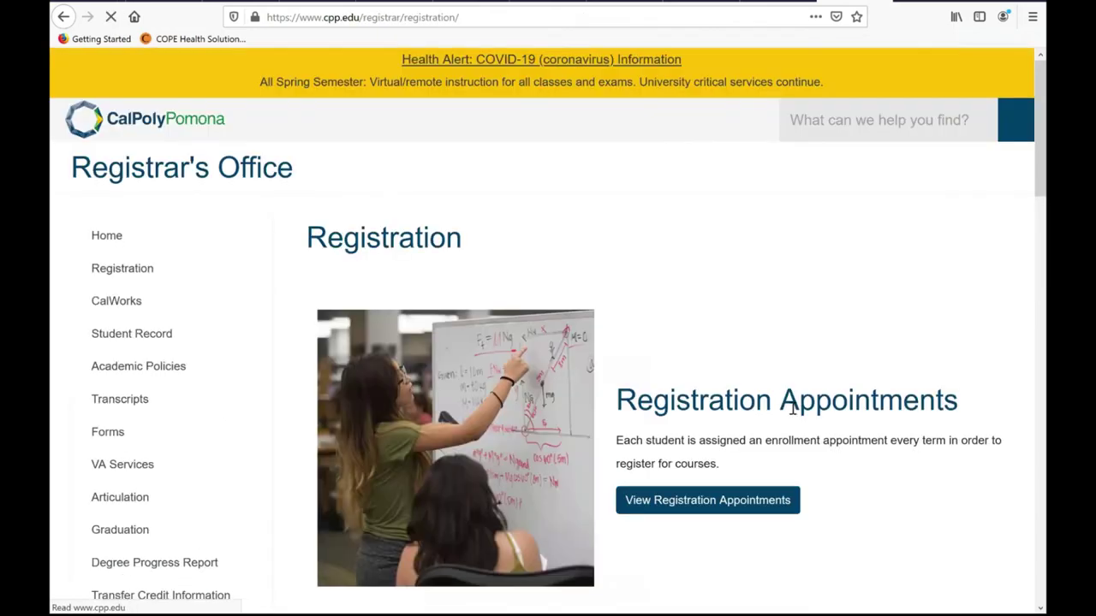
Open Registration Appointments and highlight the Fall 2020 General Registration 16-unit limit.
click(760, 498)
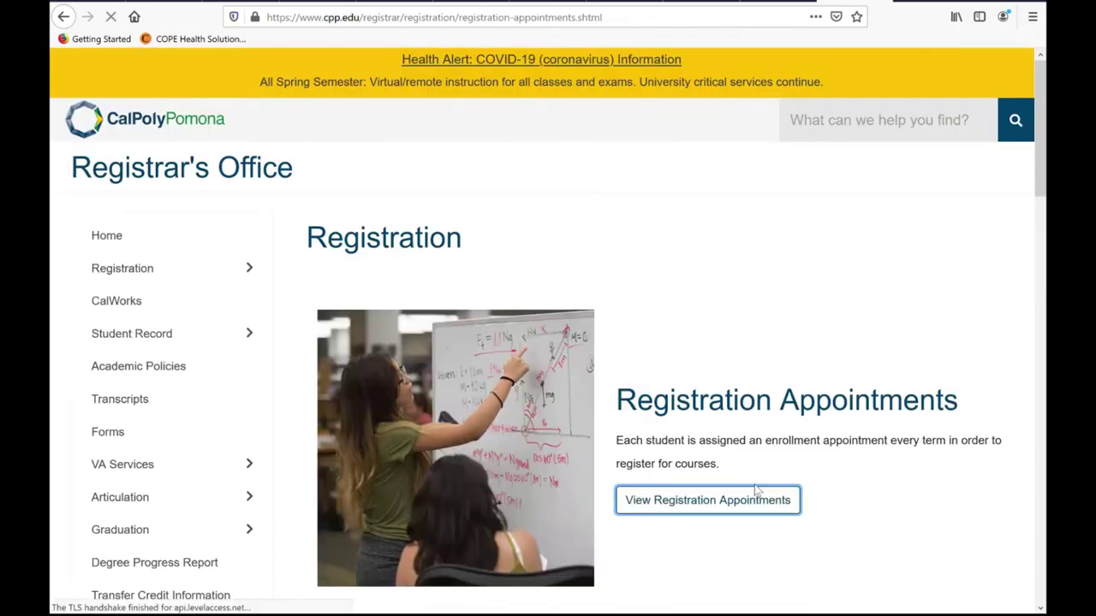
scroll(572, 327, down, 3)
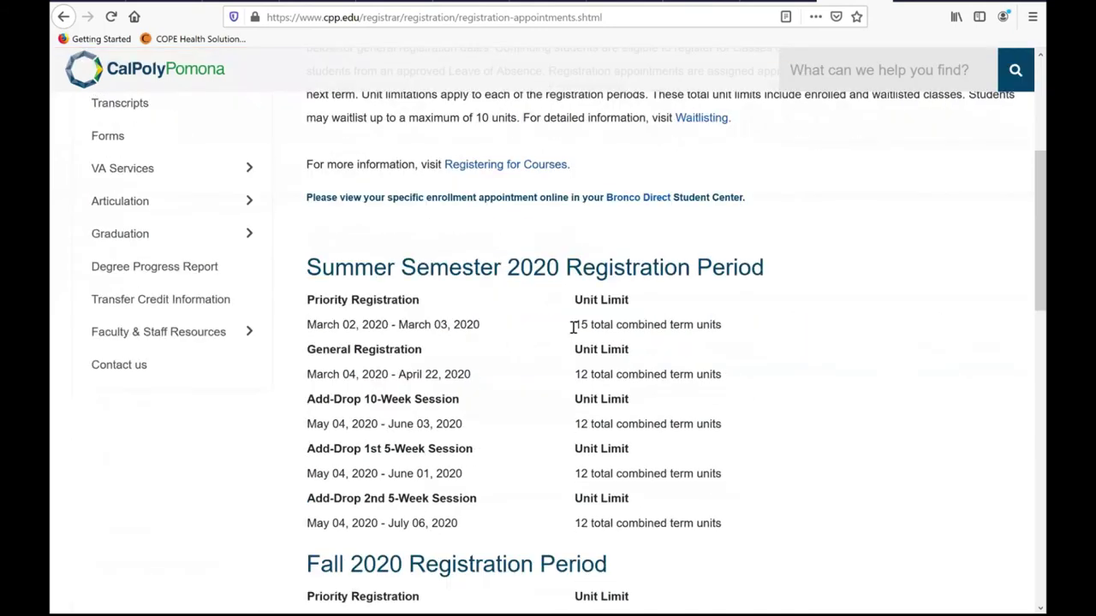
scroll(572, 327, down, 3)
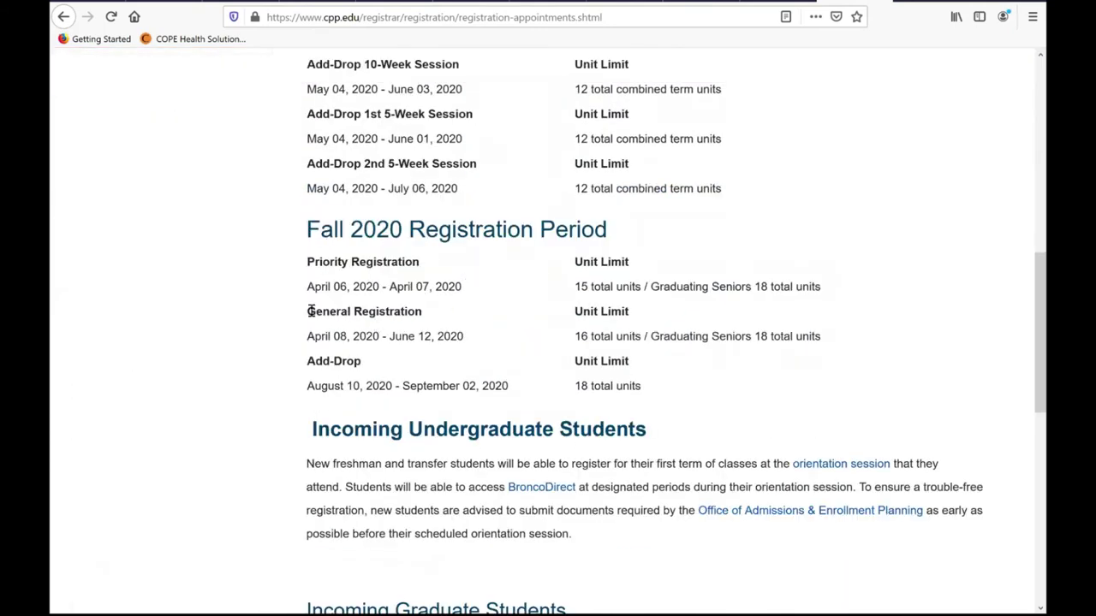
triple_click(418, 313)
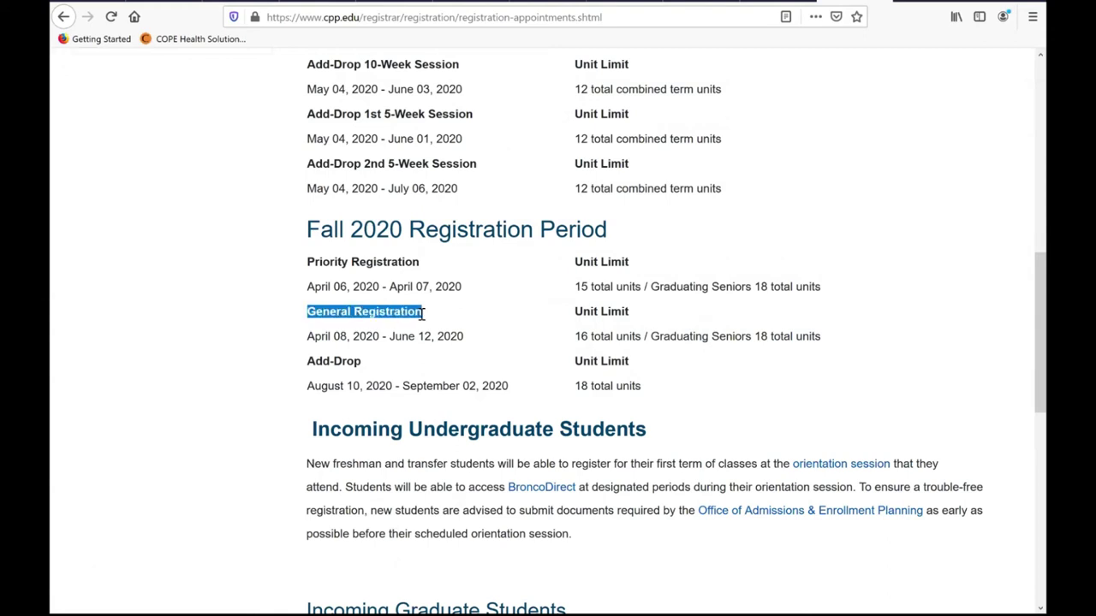
drag(575, 335, 641, 337)
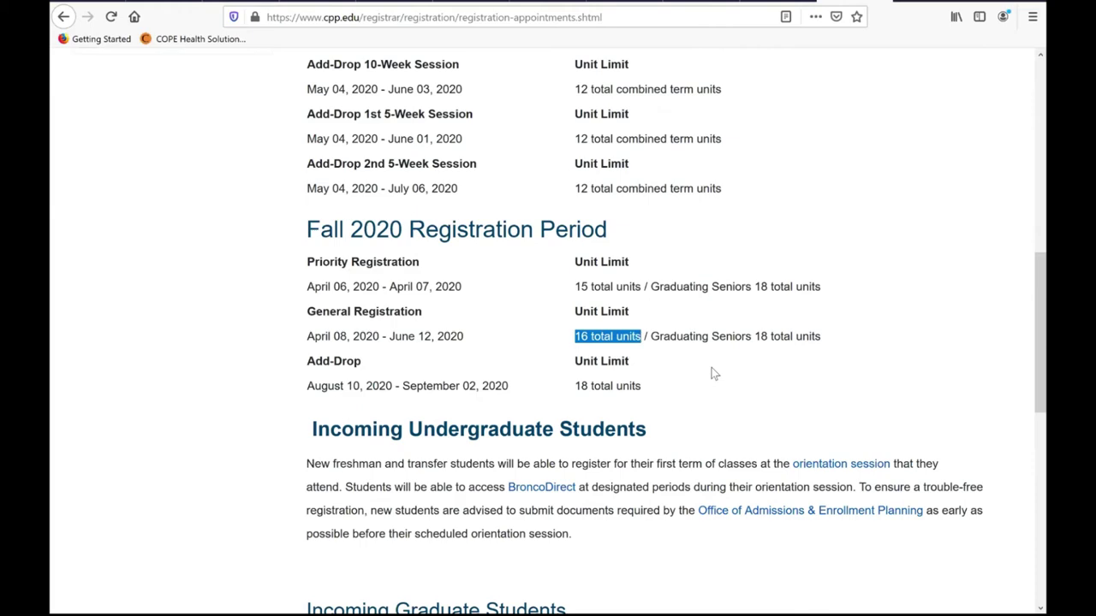
scroll(707, 368, up, 5)
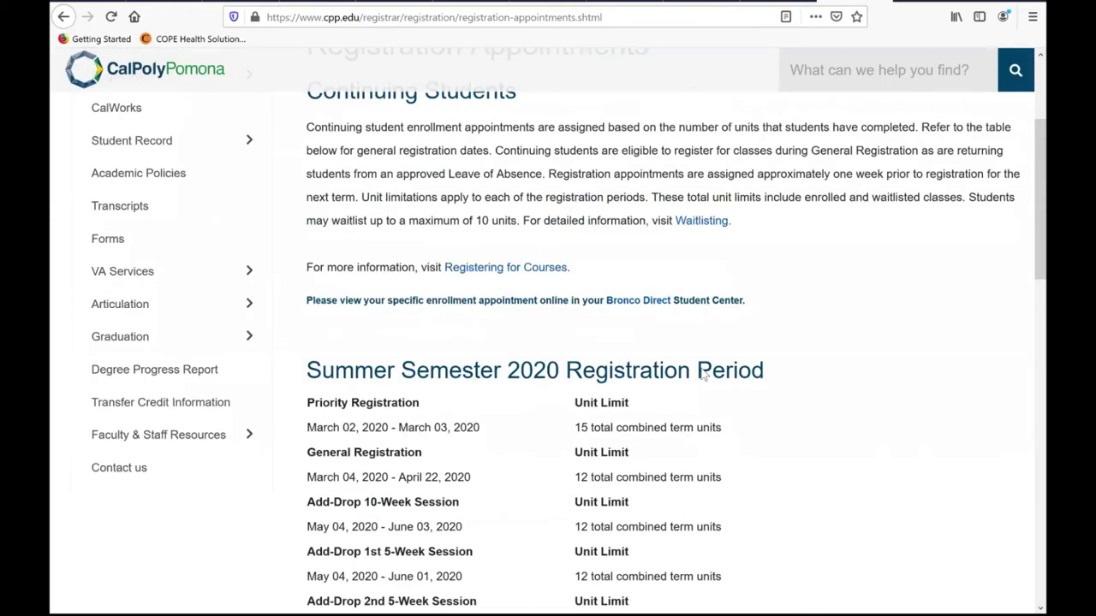
scroll(665, 351, up, 1)
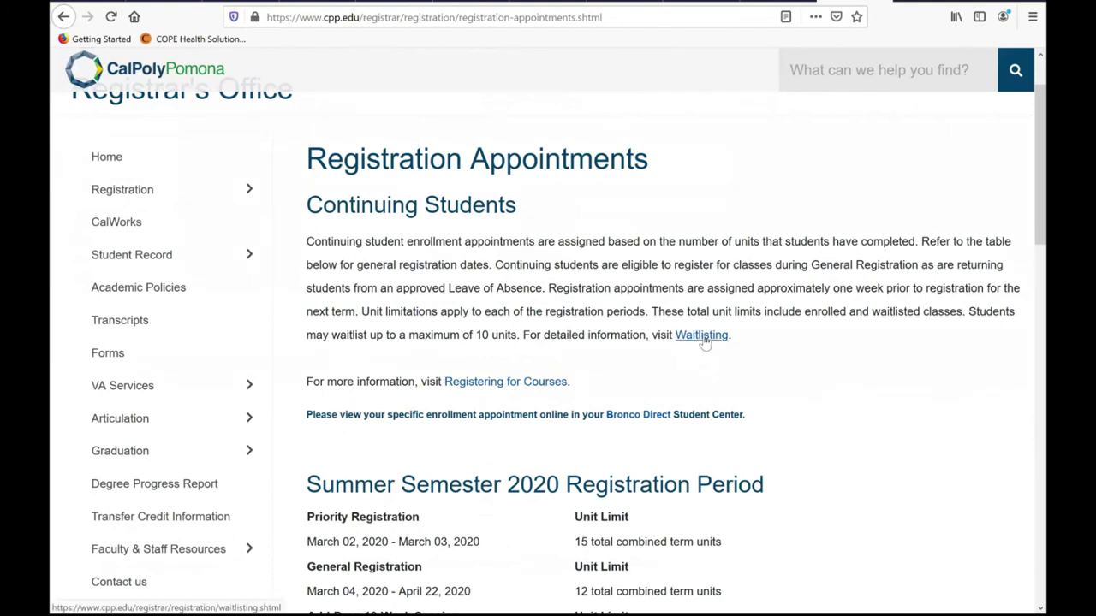
click(696, 343)
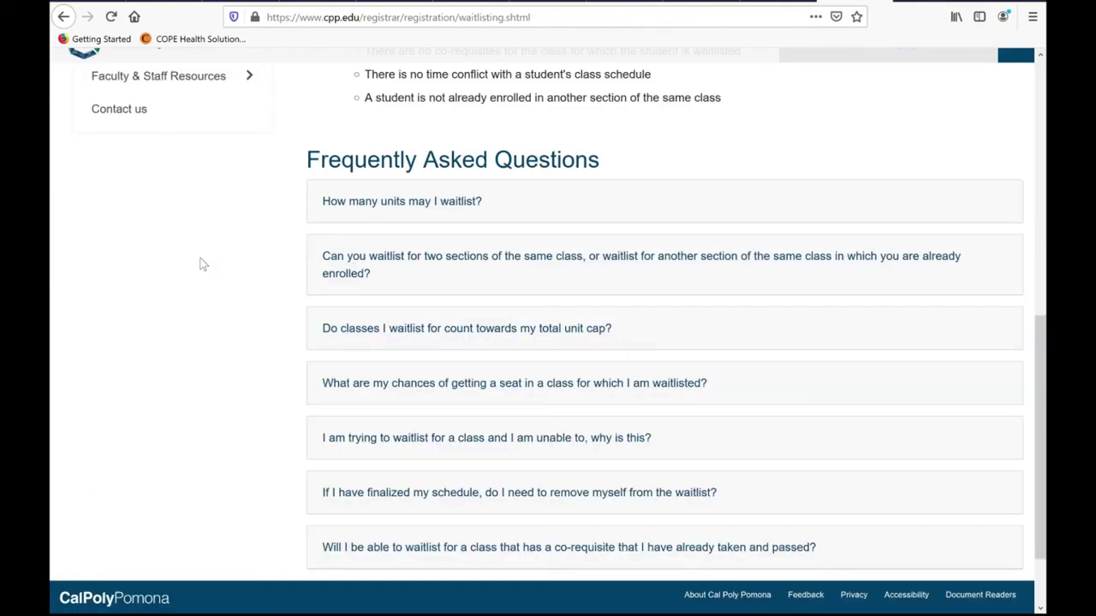
Expand the FAQs on how many units may be waitlisted and whether they count toward the cap.
click(347, 207)
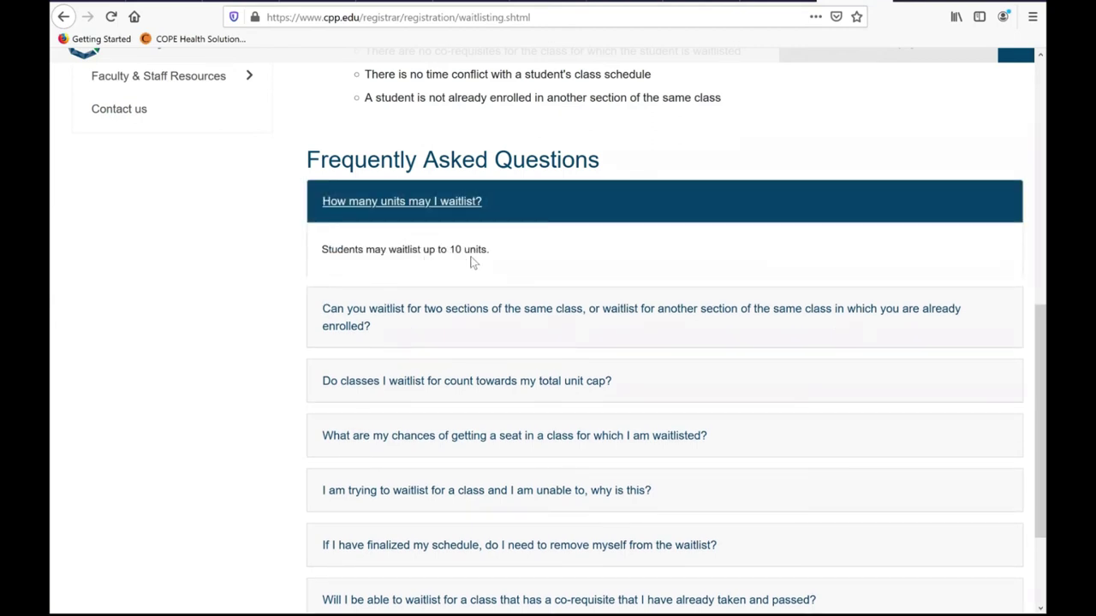
click(428, 385)
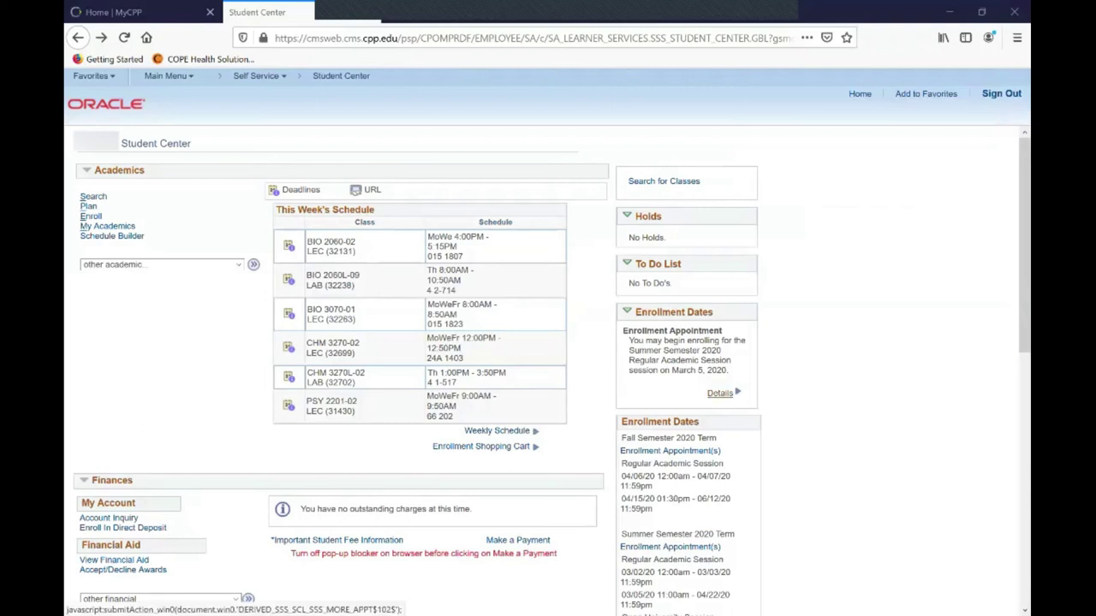
Show Fall Semester 2020 enrollment dates: open enrollment August 10–September 2 and 18-unit limits.
click(719, 393)
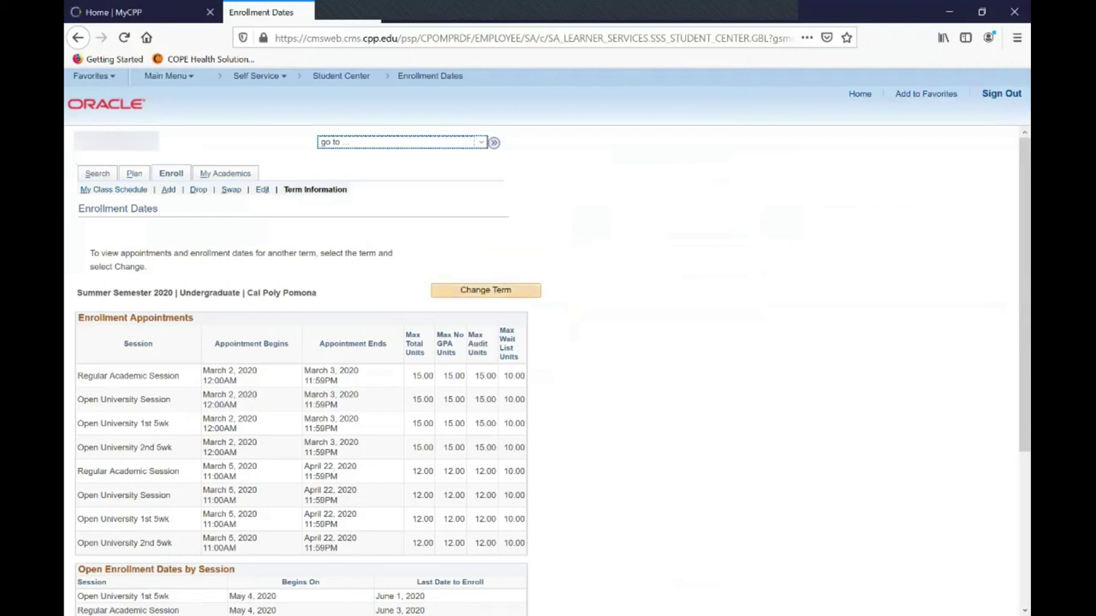
click(485, 289)
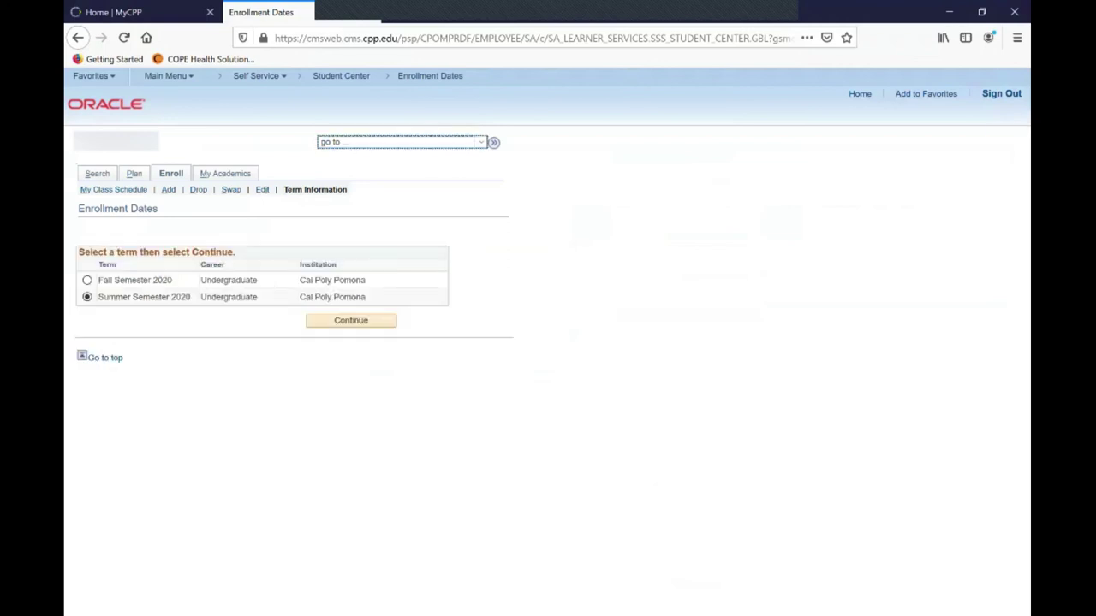
click(87, 280)
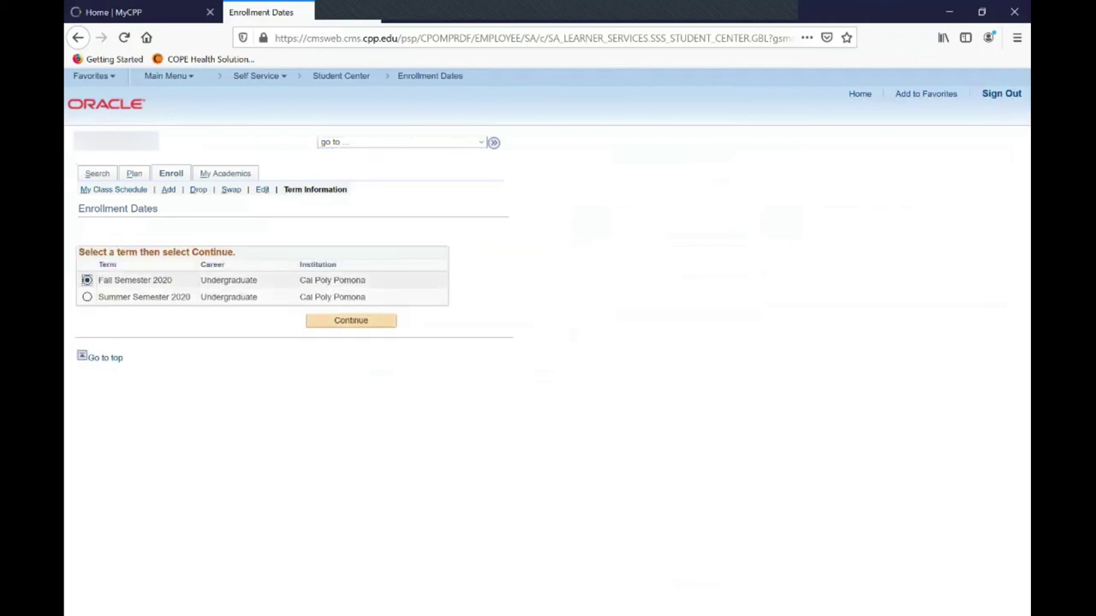
click(351, 320)
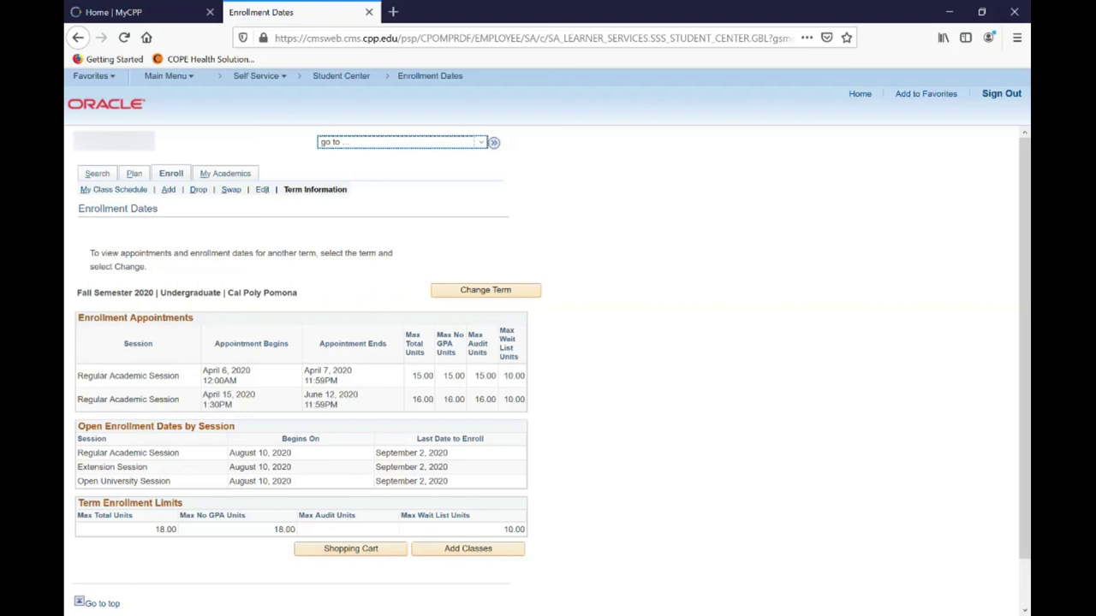
key(ctrl+t)
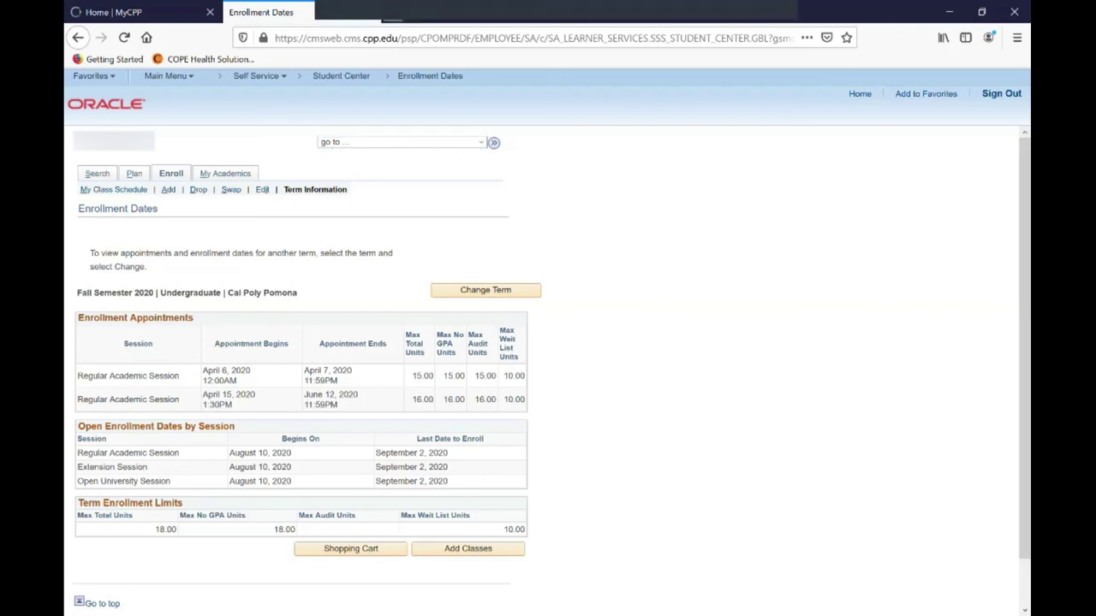
Search Google for 'biology department cpp' and open the Biological Sciences contact page.
text(biol)
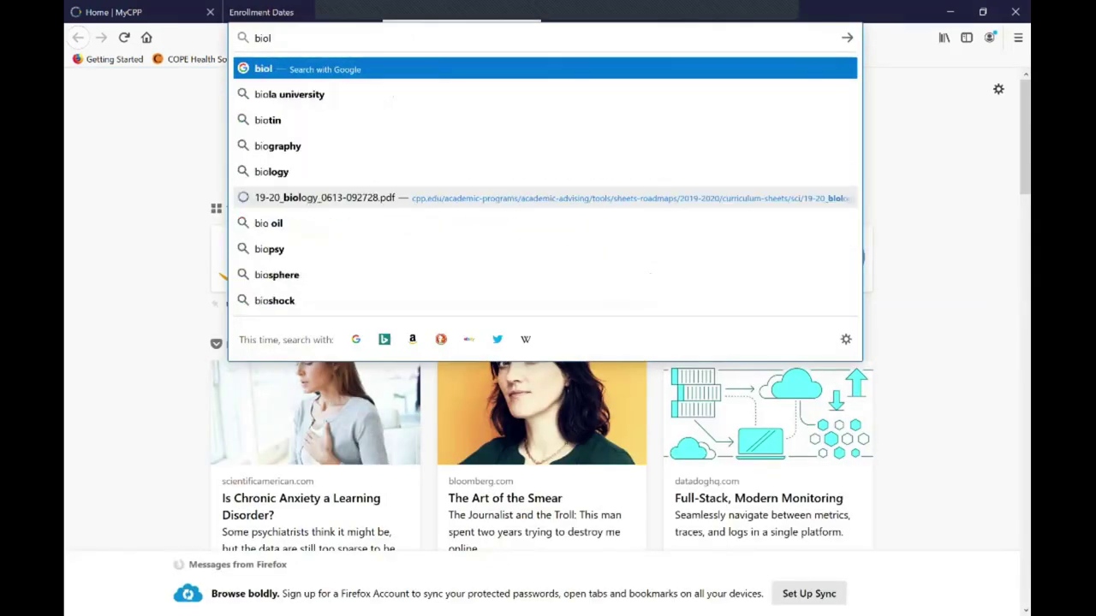
text(ogy departme)
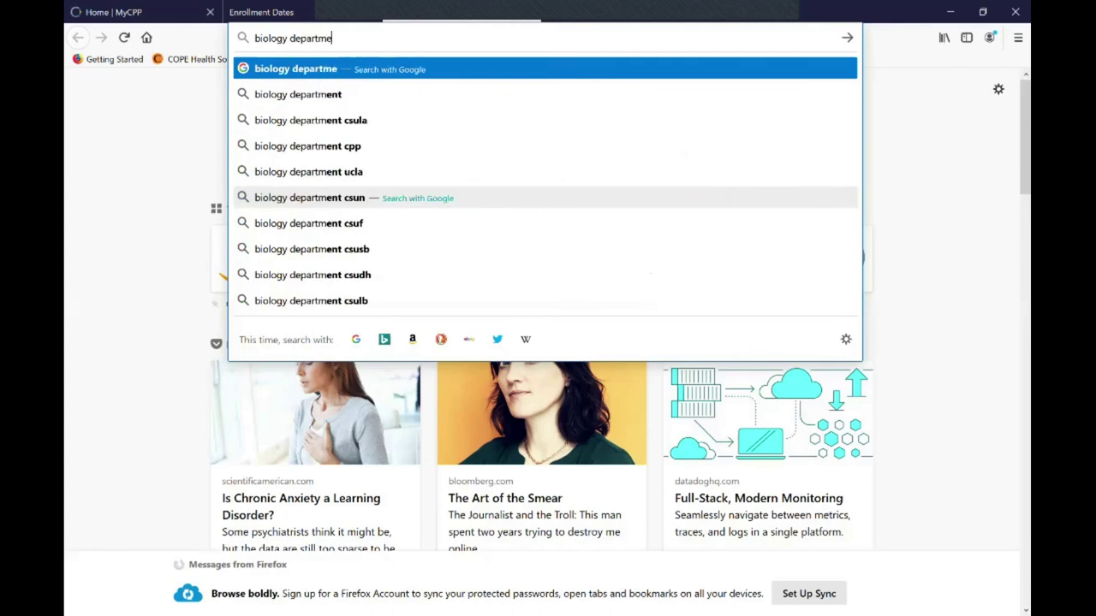
text(nt cpp)
key(Return)
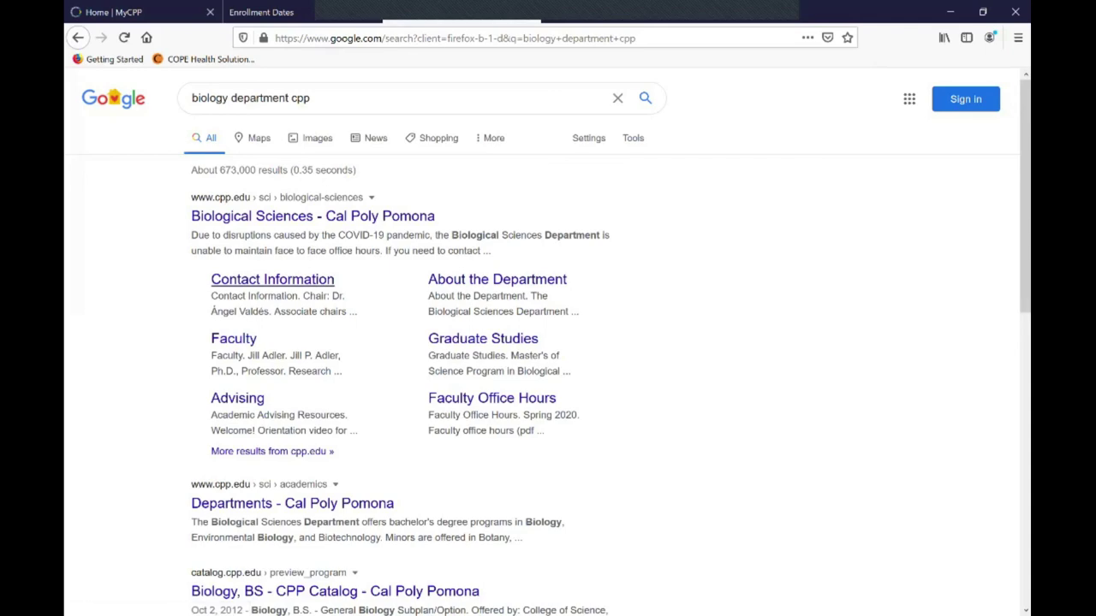
click(272, 279)
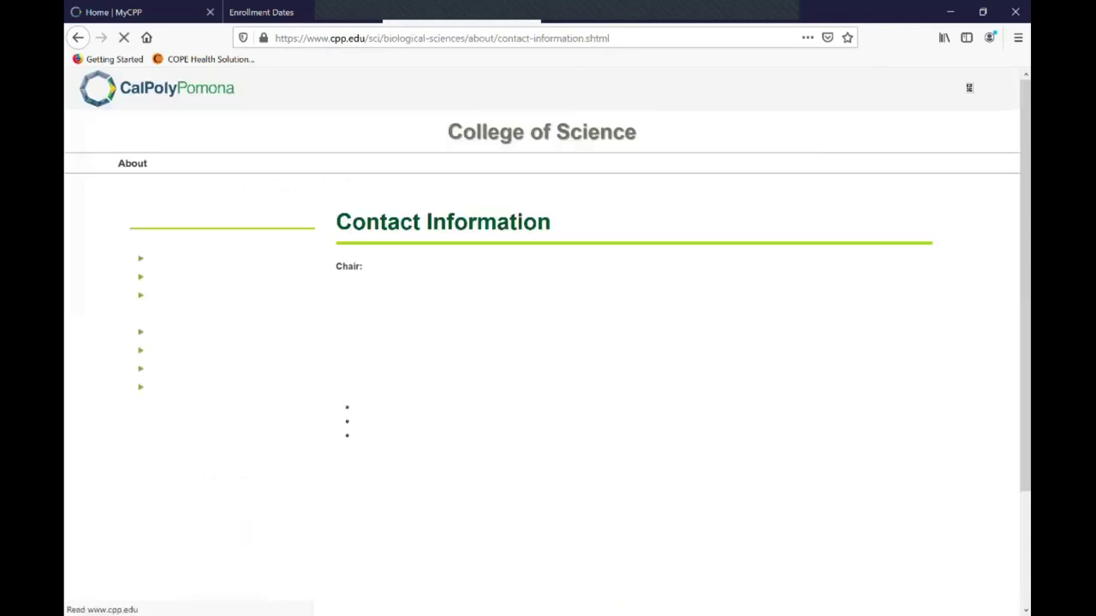
Scroll through the Biological Sciences Contact Information page to review the department's contact details.
scroll(548, 342, down, 3)
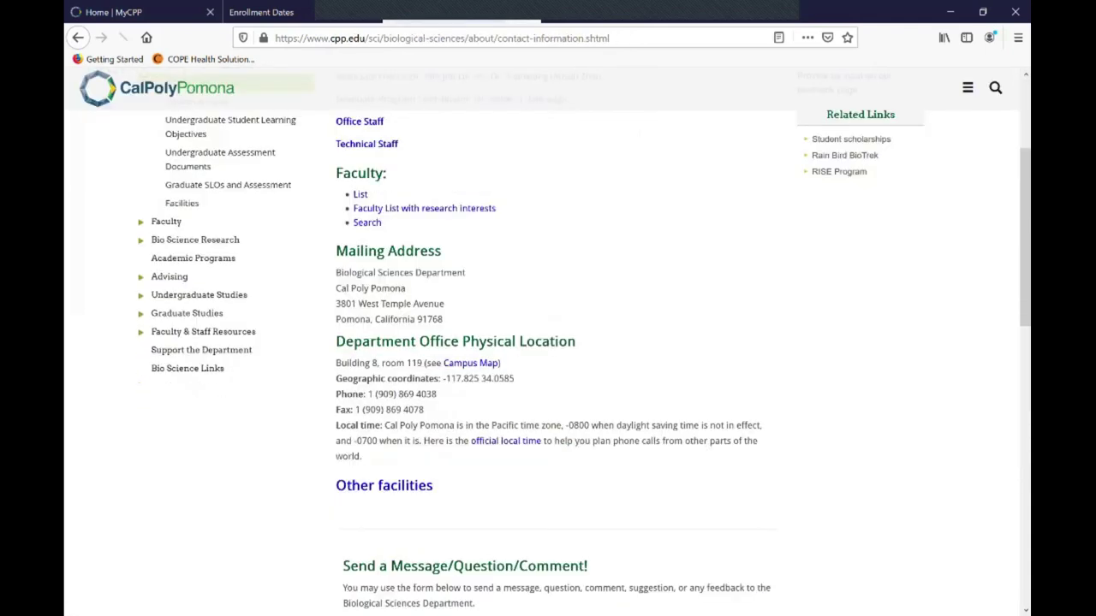